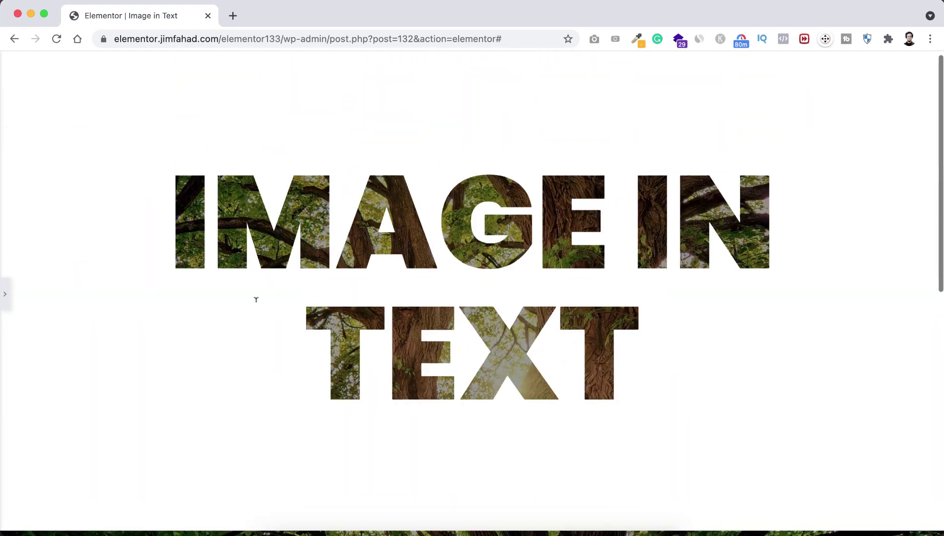
Step: Scroll through the finished tree-photo heading demo page
{"action": "scroll", "coordinate": [256, 299], "scroll_direction": "down", "scroll_amount": 5}
{"action": "scroll", "coordinate": [257, 299], "scroll_direction": "down", "scroll_amount": 6}
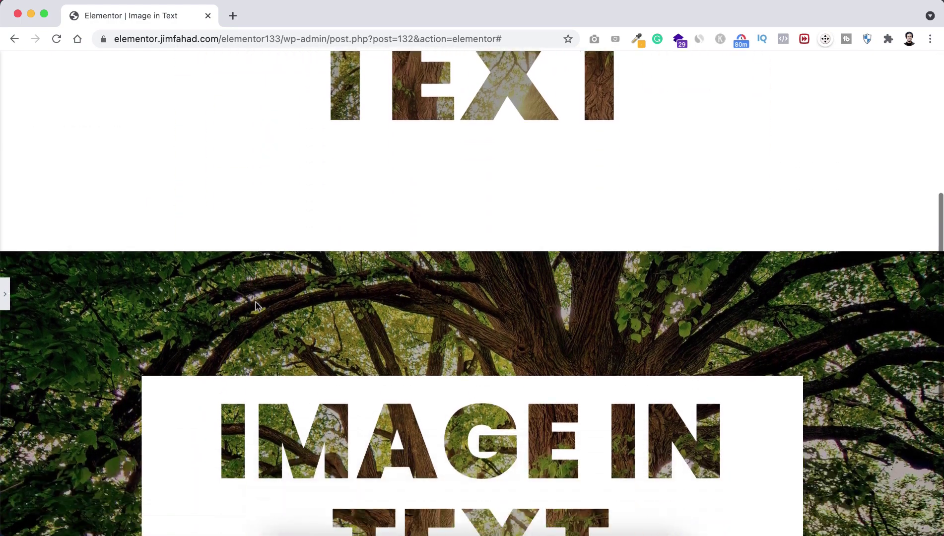
{"action": "scroll", "coordinate": [256, 300], "scroll_direction": "up", "scroll_amount": 10}
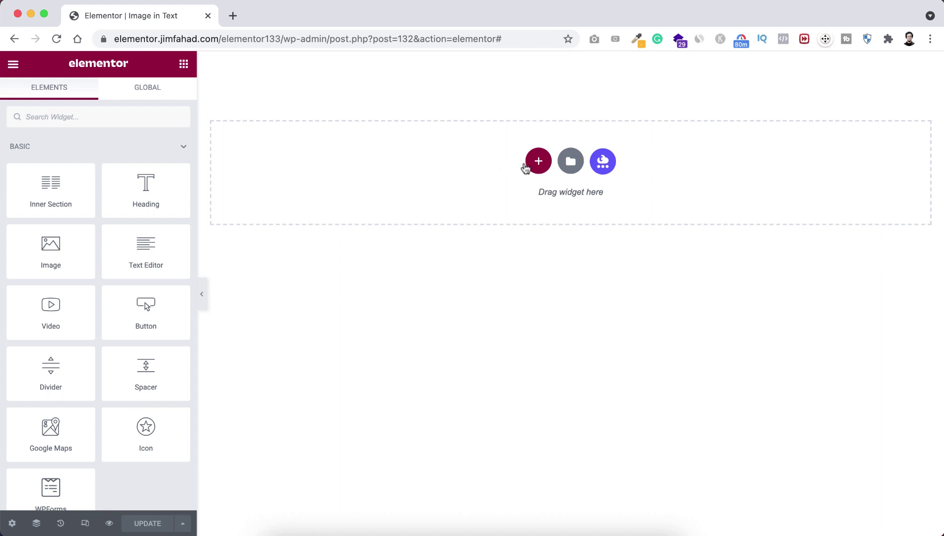
Step: Add a one-column section with Full Width content and a 100 VH minimum height
{"action": "left_click", "coordinate": [539, 163]}
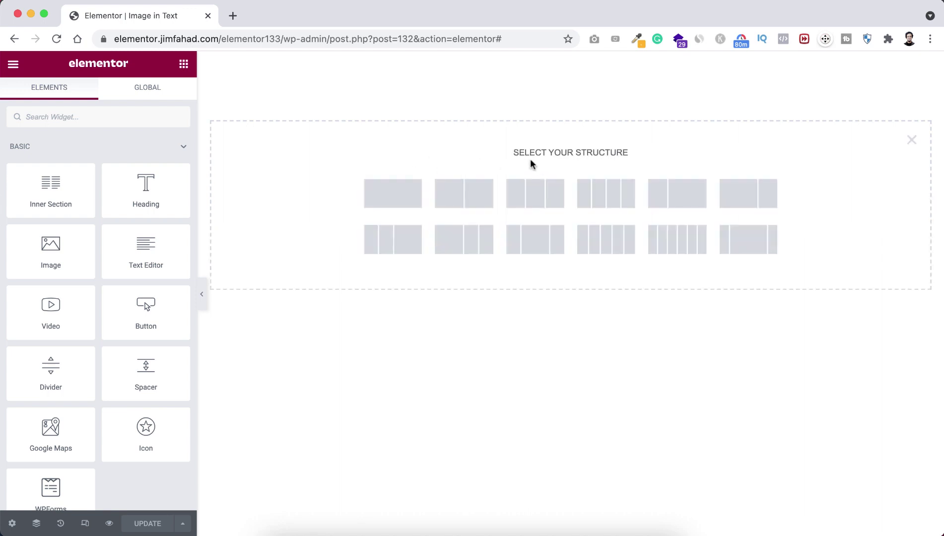
{"action": "left_click", "coordinate": [393, 196]}
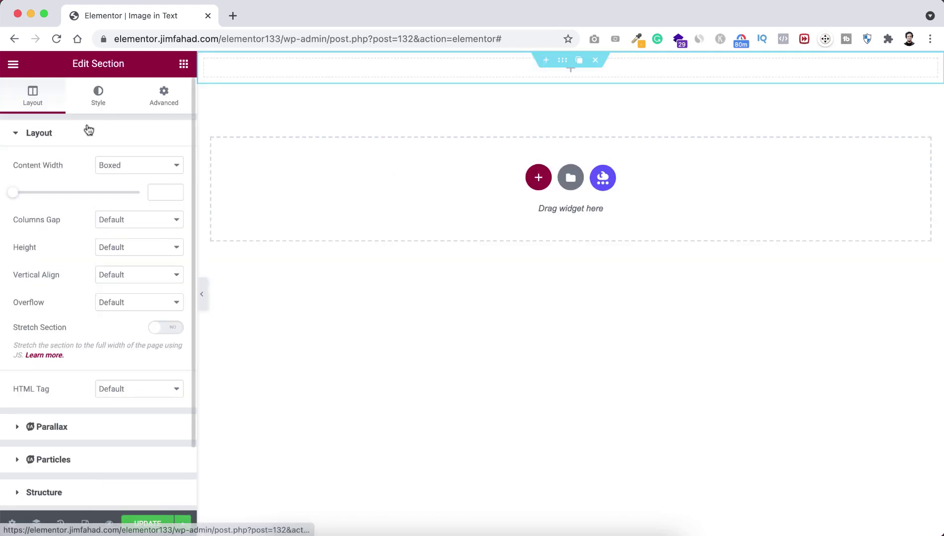
{"action": "left_click", "coordinate": [101, 168]}
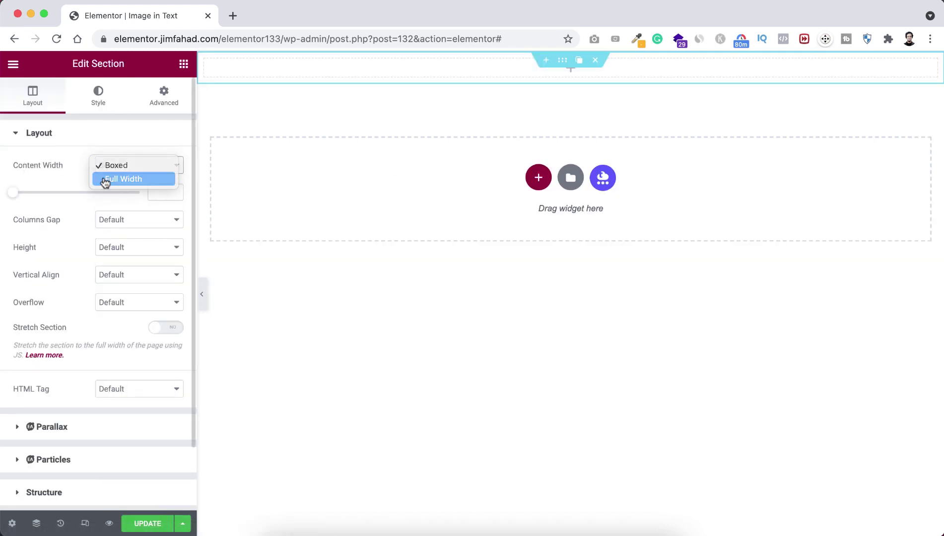
{"action": "left_click", "coordinate": [104, 180]}
{"action": "left_click", "coordinate": [116, 228]}
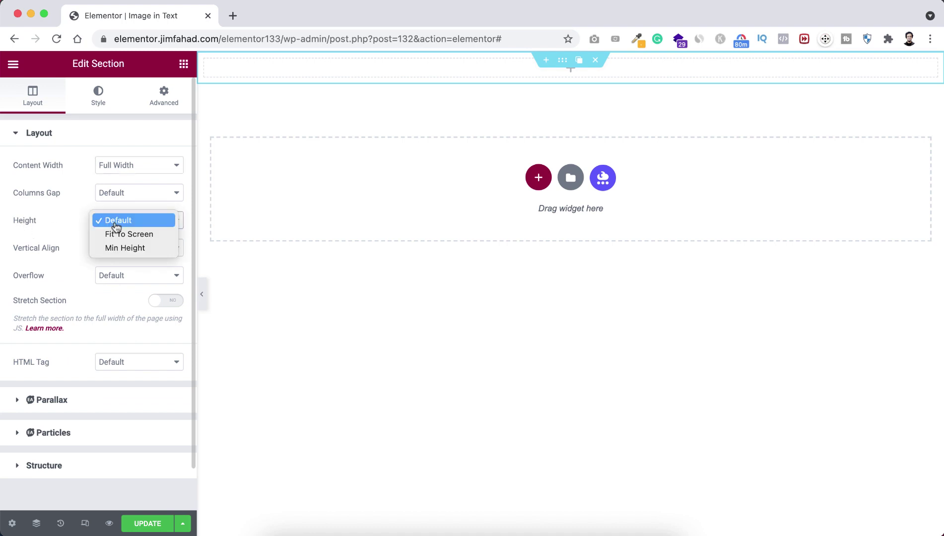
{"action": "left_click", "coordinate": [119, 249]}
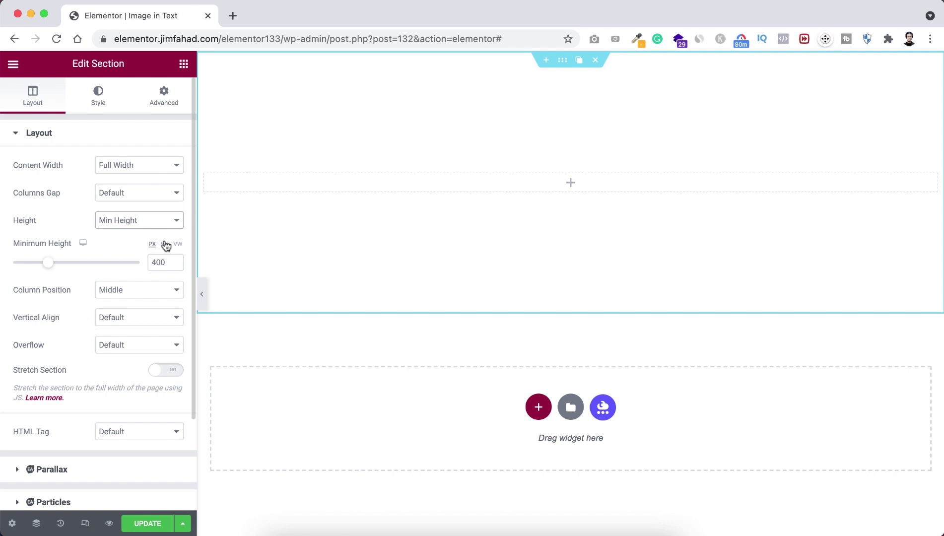
{"action": "left_click", "coordinate": [165, 244]}
{"action": "left_click_drag", "start_coordinate": [12, 267], "coordinate": [142, 265]}
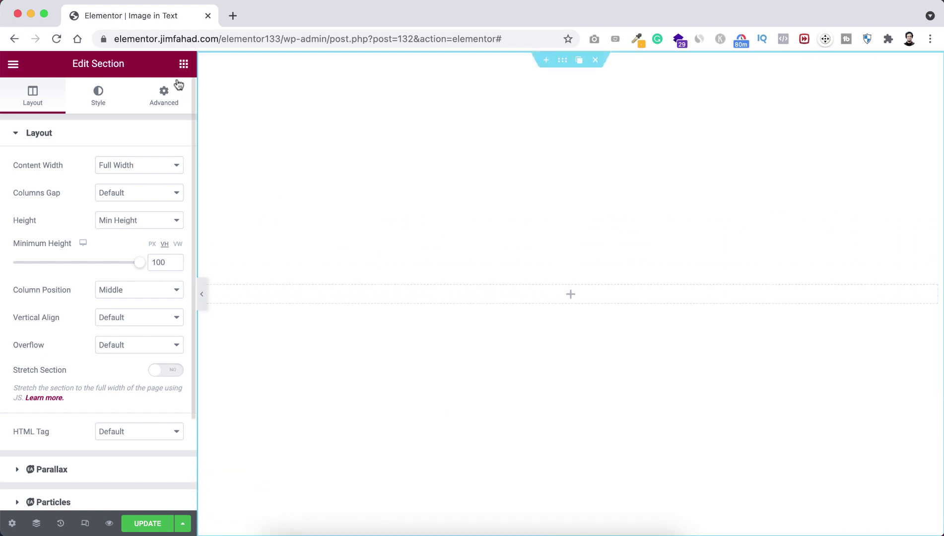
{"action": "left_click", "coordinate": [183, 64]}
Step: Add a Heading widget reading 'Image in Text' and centre-align it
{"action": "left_click_drag", "start_coordinate": [124, 180], "coordinate": [552, 291]}
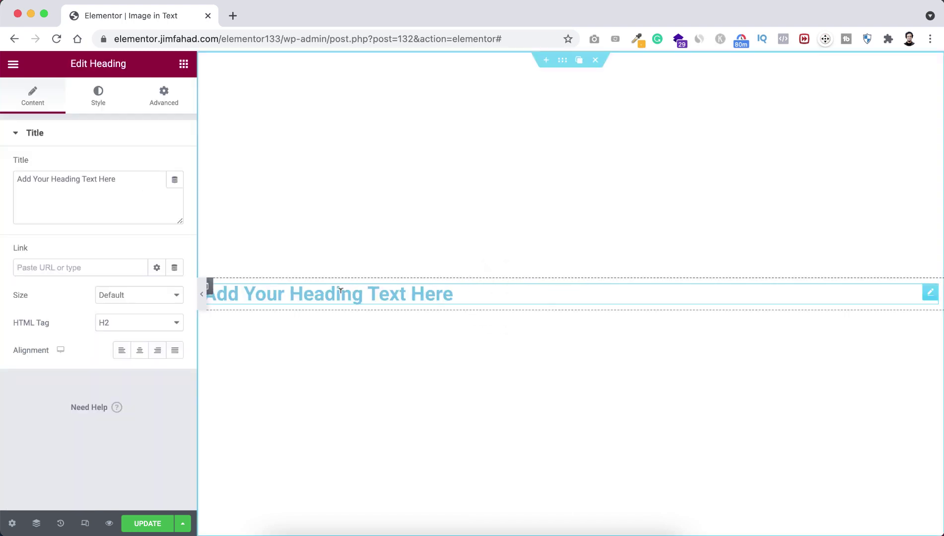
{"action": "triple_click", "coordinate": [340, 290]}
{"action": "type", "text": "Image in Text"}
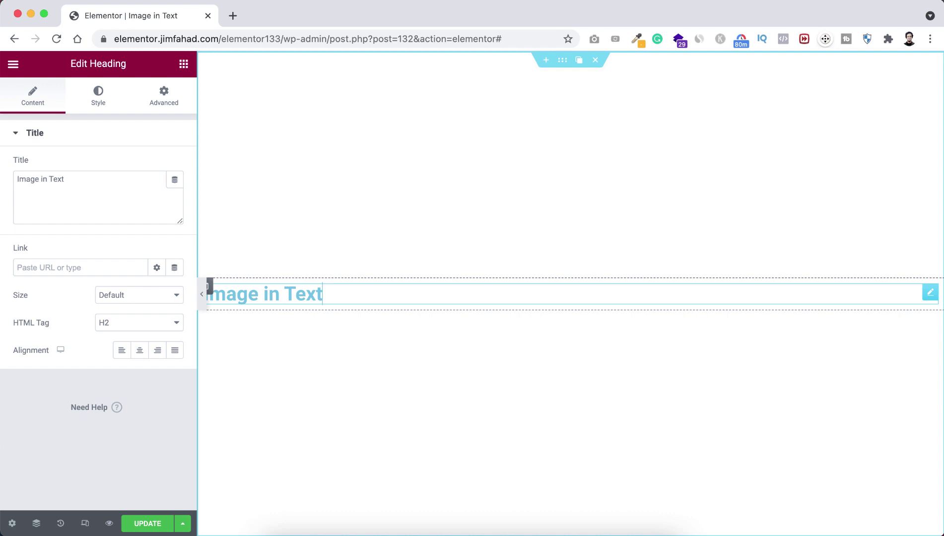
{"action": "left_click", "coordinate": [139, 351]}
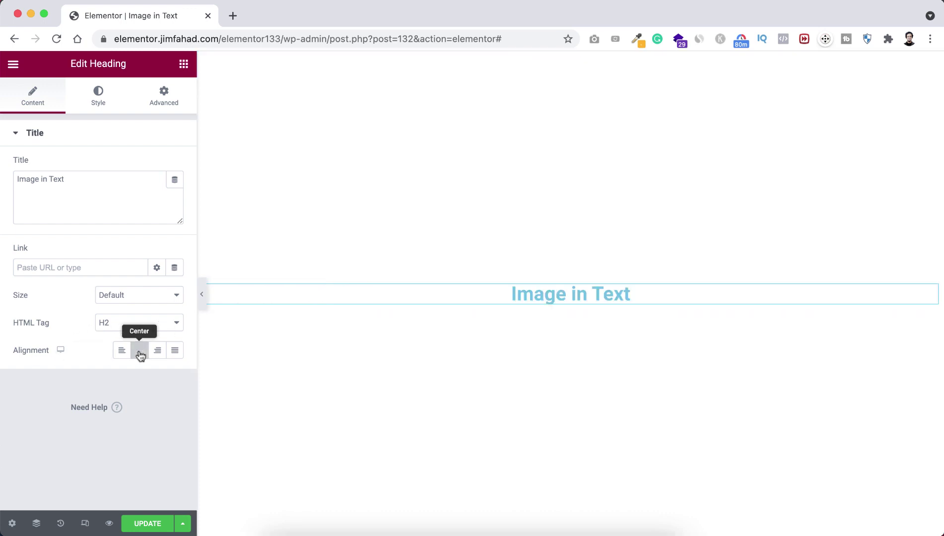
Step: Set the heading text colour to black (#000000)
{"action": "left_click", "coordinate": [97, 101]}
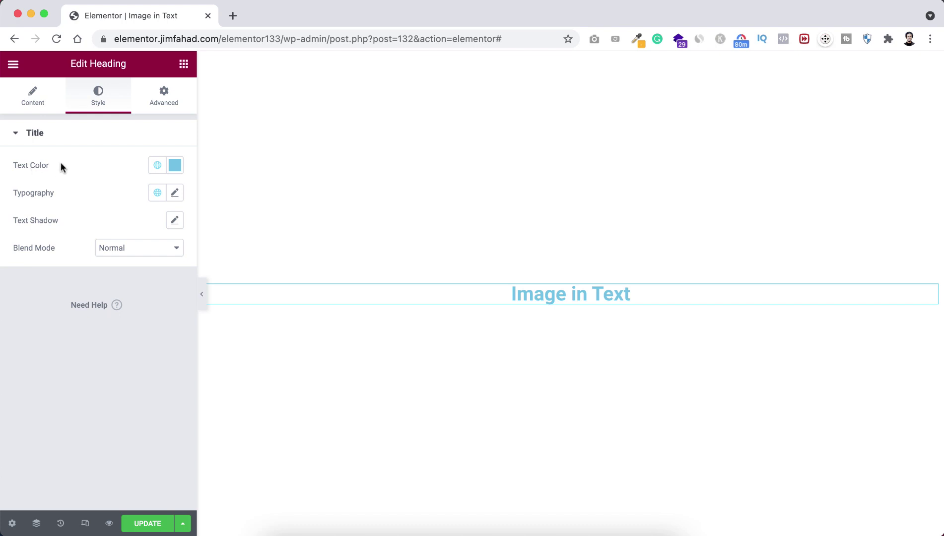
{"action": "left_click", "coordinate": [175, 165]}
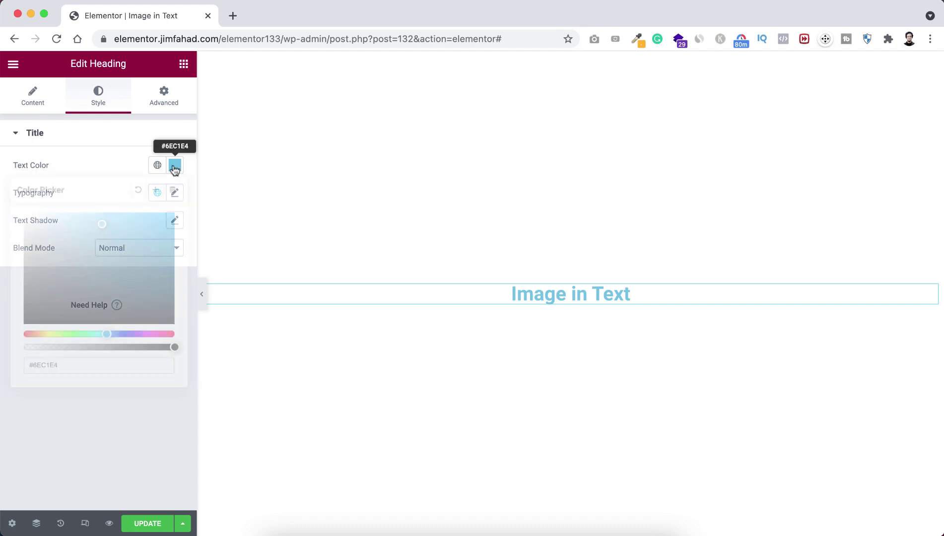
{"action": "left_click", "coordinate": [119, 280]}
{"action": "left_click_drag", "start_coordinate": [119, 280], "coordinate": [174, 329]}
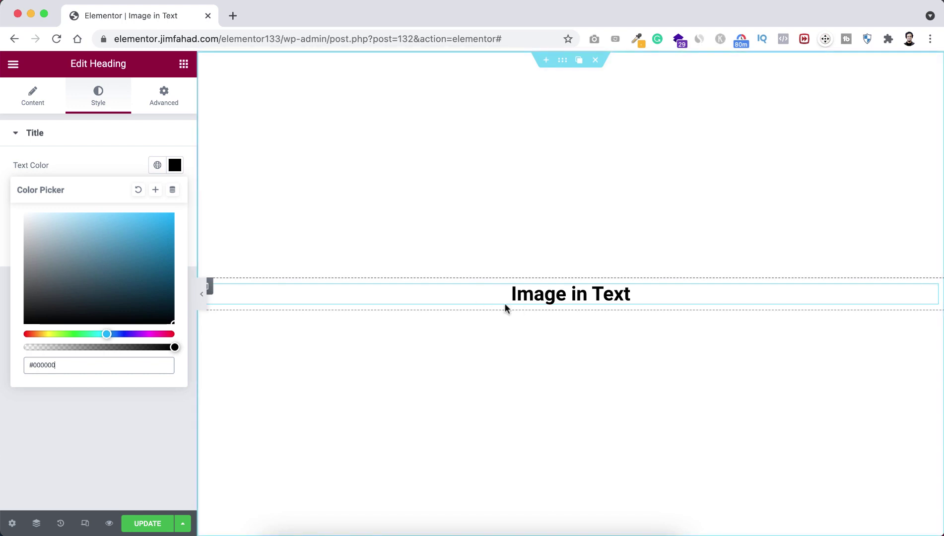
Step: Style the heading typography as Poppins, weight 900, uppercase, 195 px size
{"action": "left_click", "coordinate": [120, 165]}
{"action": "left_click", "coordinate": [174, 198]}
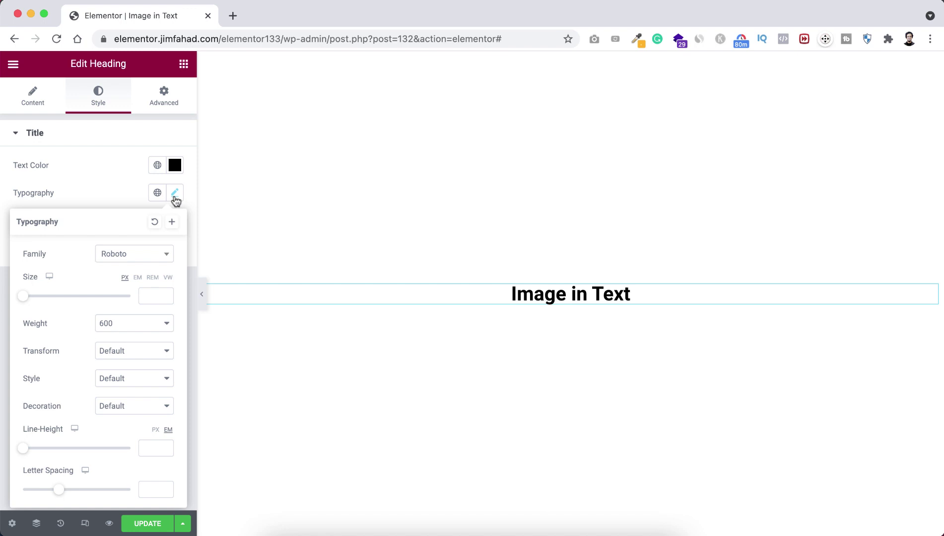
{"action": "left_click", "coordinate": [125, 259]}
{"action": "type", "text": "popp"}
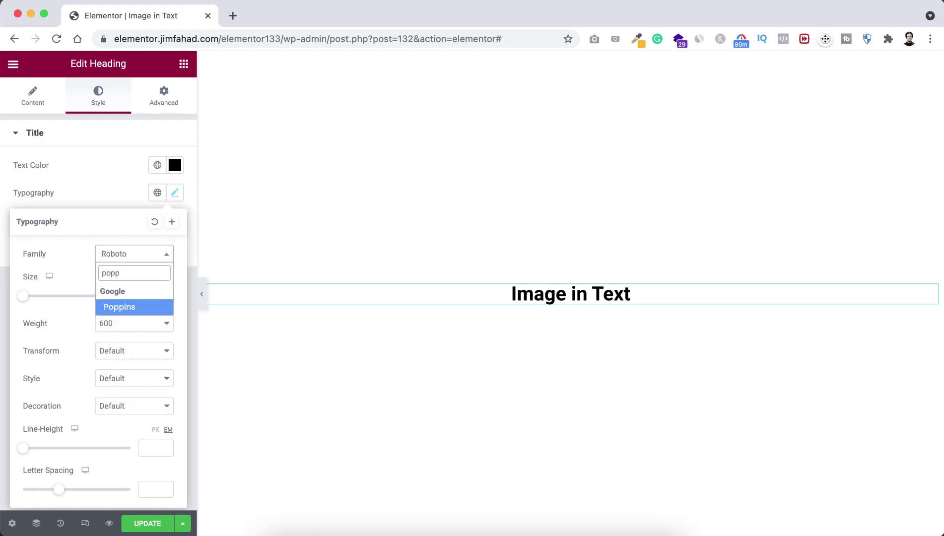
{"action": "key", "text": "Return"}
{"action": "left_click", "coordinate": [103, 329]}
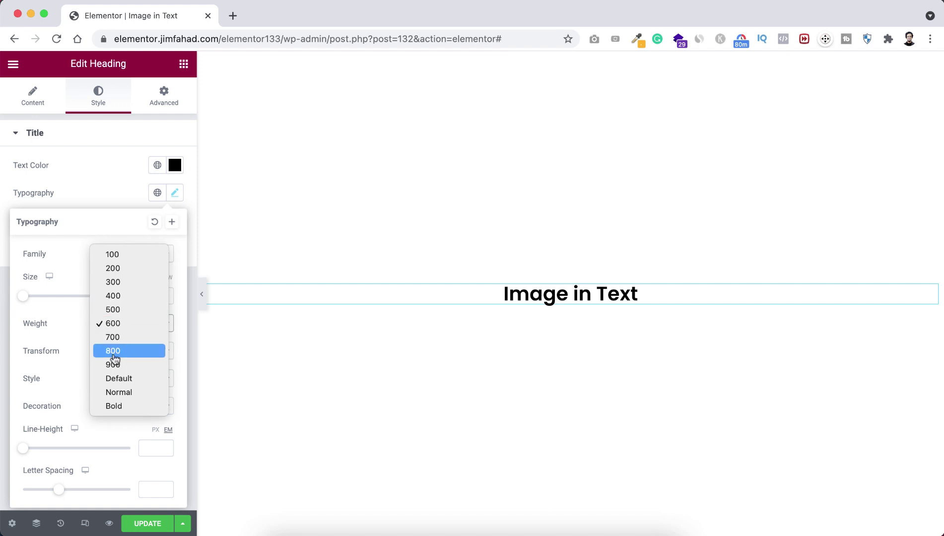
{"action": "left_click", "coordinate": [119, 365]}
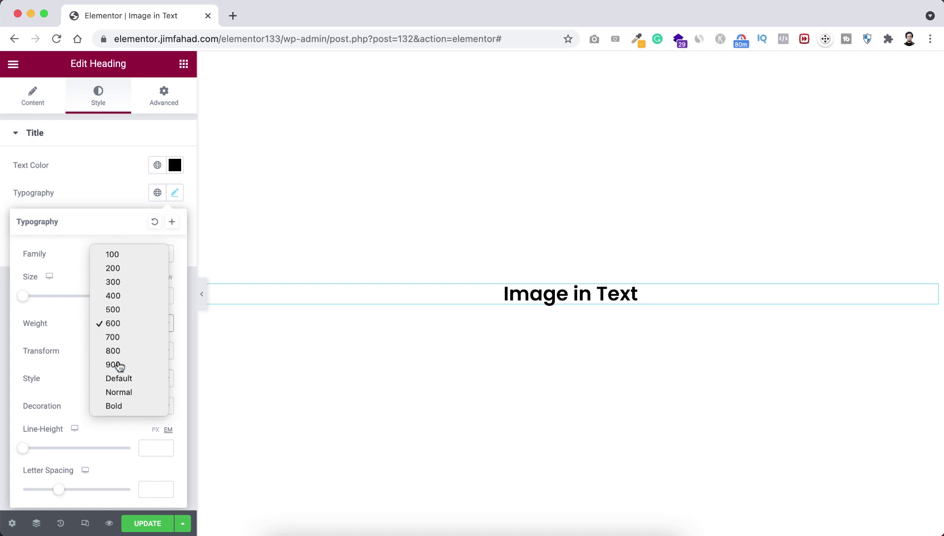
{"action": "left_click", "coordinate": [122, 353]}
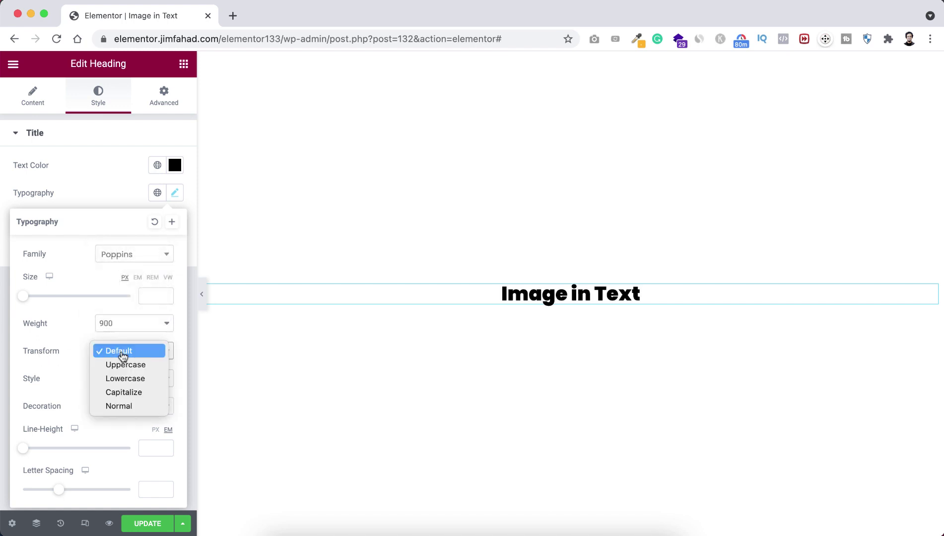
{"action": "left_click", "coordinate": [121, 366]}
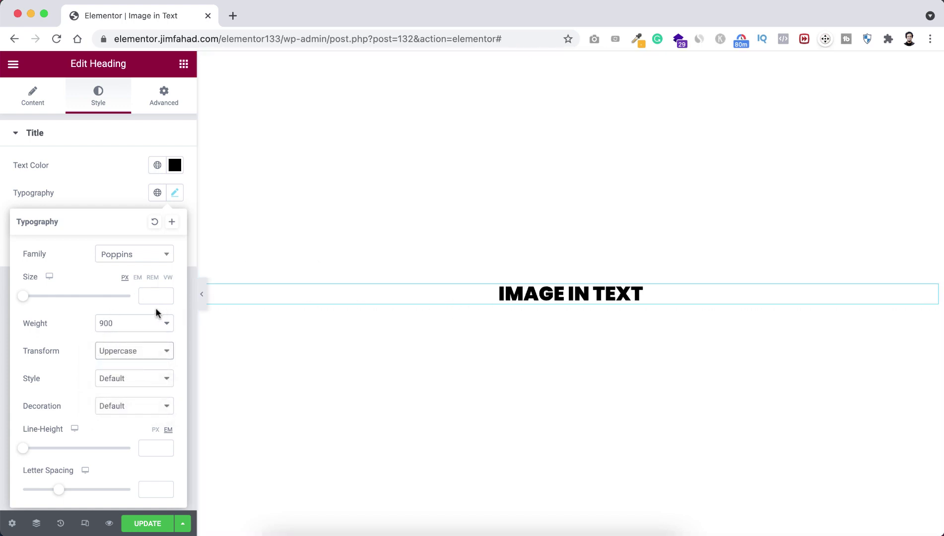
{"action": "left_click_drag", "start_coordinate": [23, 297], "coordinate": [128, 298]}
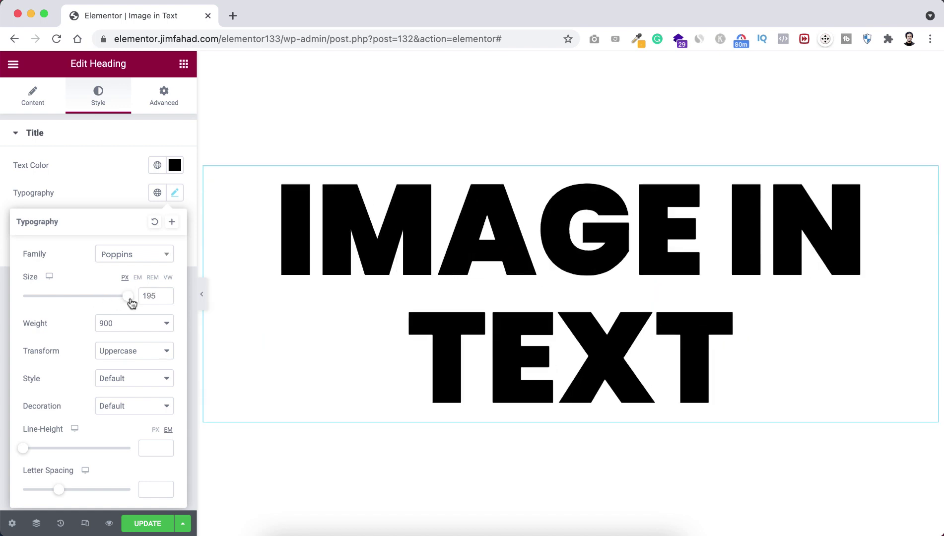
{"action": "left_click", "coordinate": [129, 198]}
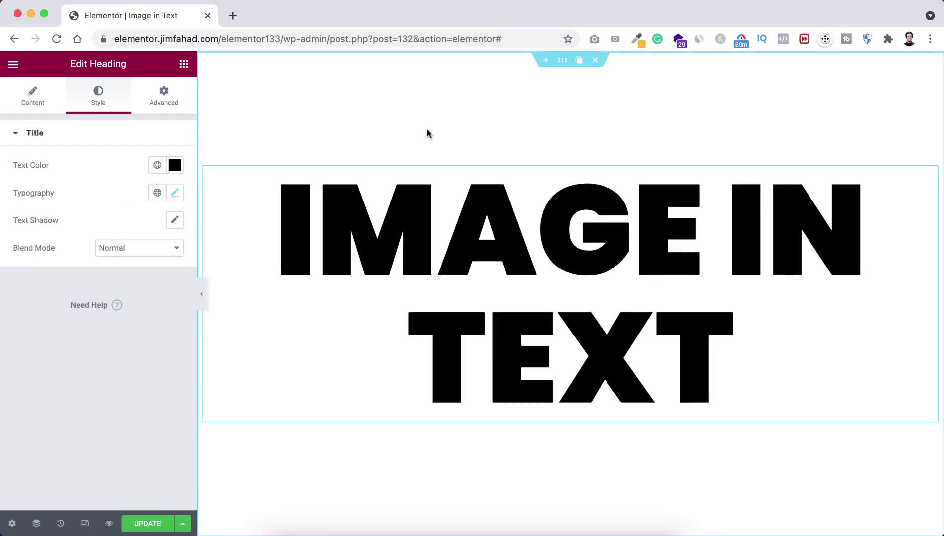
Step: Give the section a classic background using the tree photo from the media library
{"action": "left_click", "coordinate": [563, 60]}
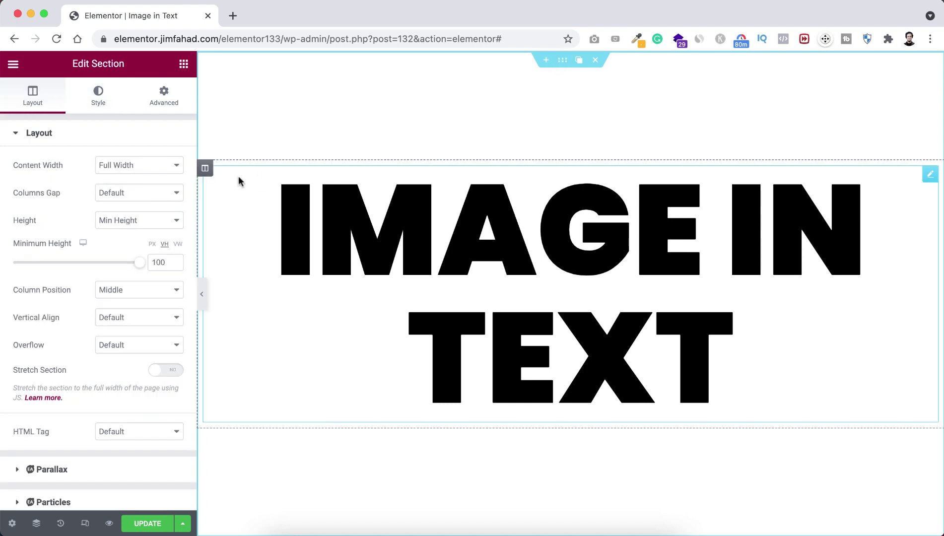
{"action": "left_click", "coordinate": [98, 99]}
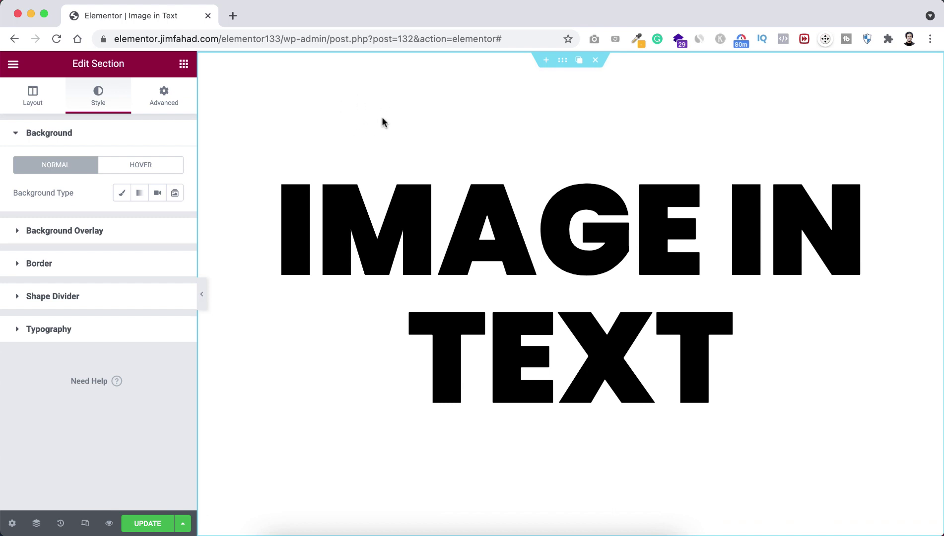
{"action": "left_click", "coordinate": [121, 196]}
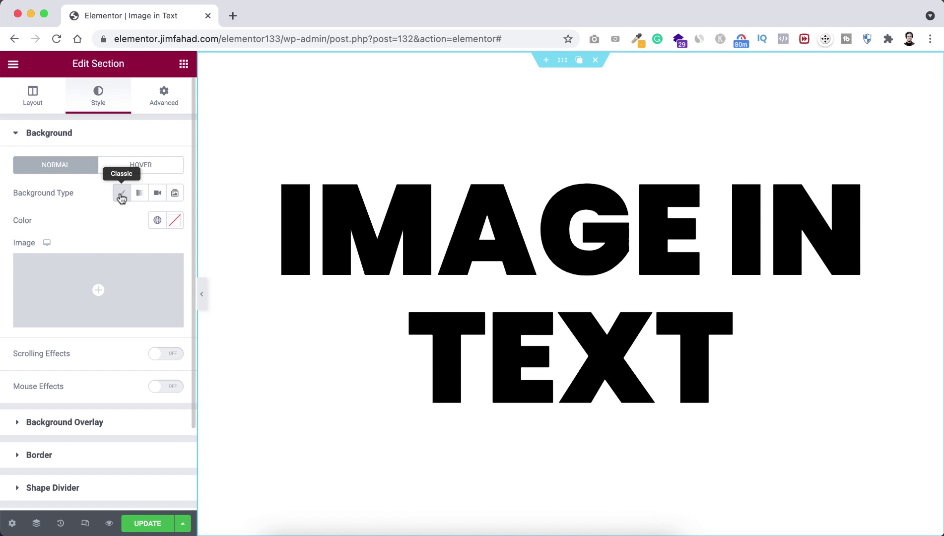
{"action": "left_click", "coordinate": [93, 288]}
{"action": "left_click", "coordinate": [81, 231]}
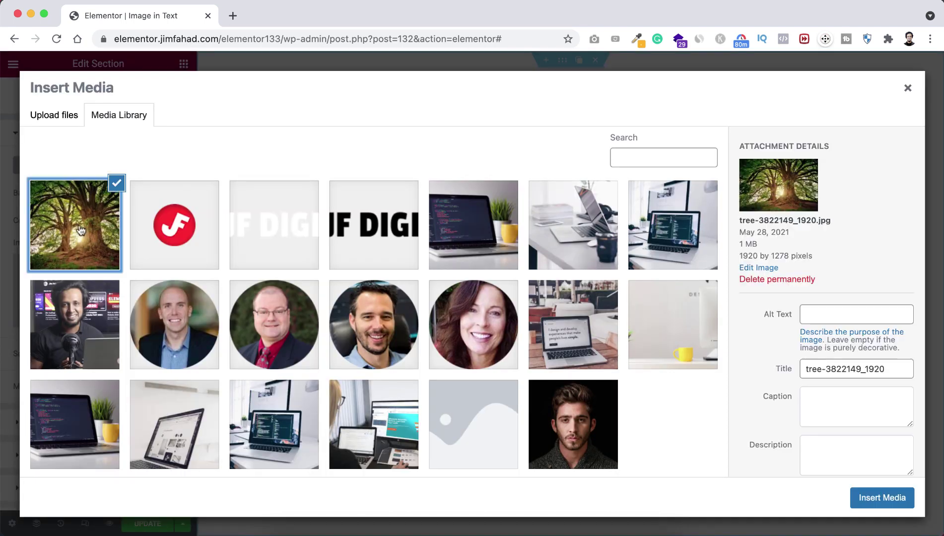
{"action": "left_click", "coordinate": [861, 497]}
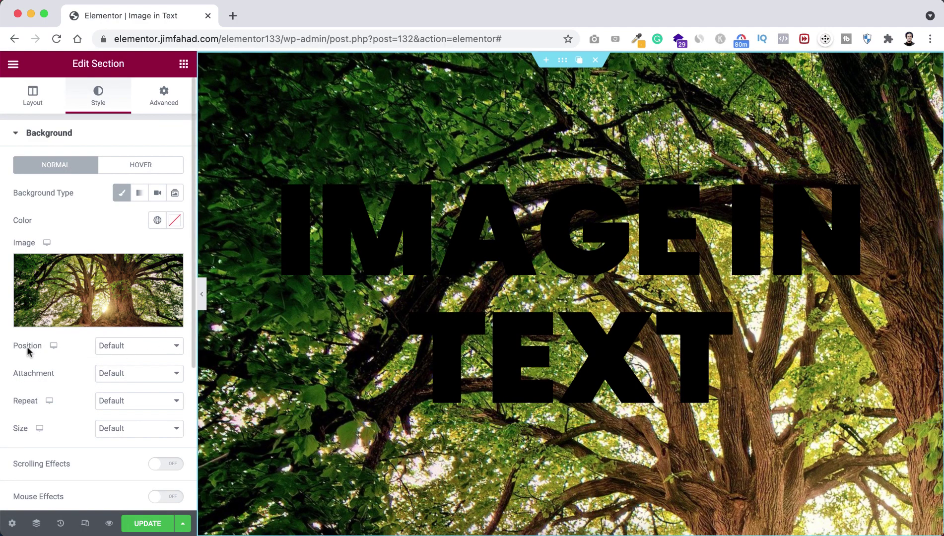
Step: Set the background to Center Center, Scroll, No-repeat and Cover
{"action": "left_click", "coordinate": [122, 350]}
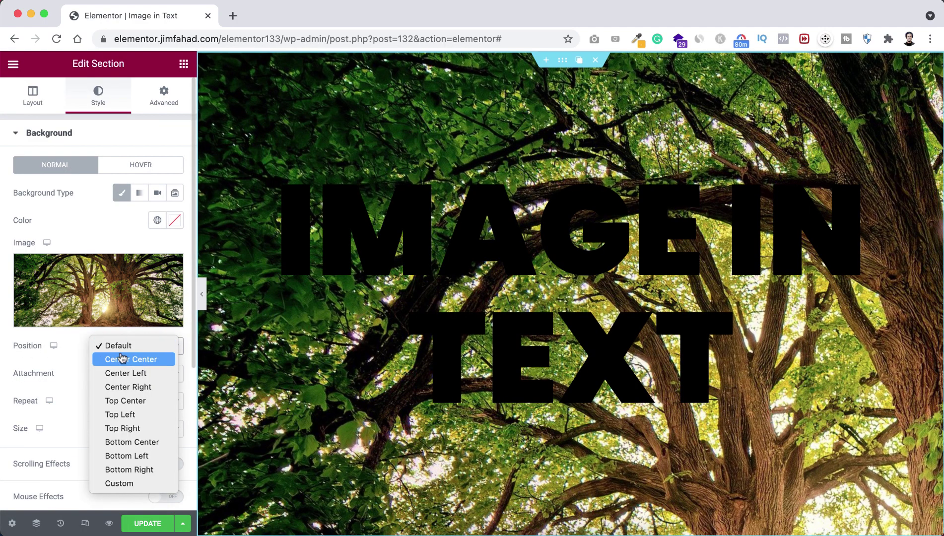
{"action": "left_click", "coordinate": [122, 359]}
{"action": "left_click", "coordinate": [115, 374]}
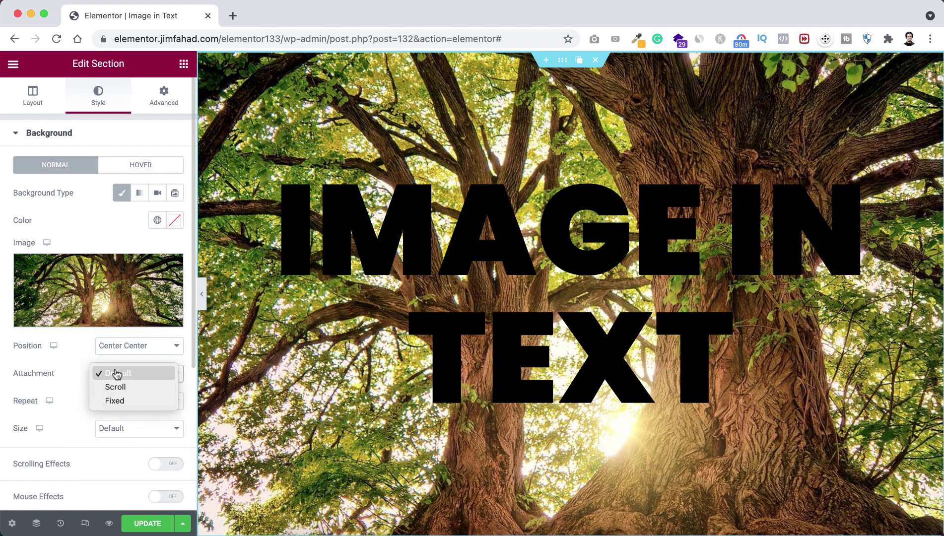
{"action": "left_click", "coordinate": [116, 387]}
{"action": "left_click", "coordinate": [106, 402]}
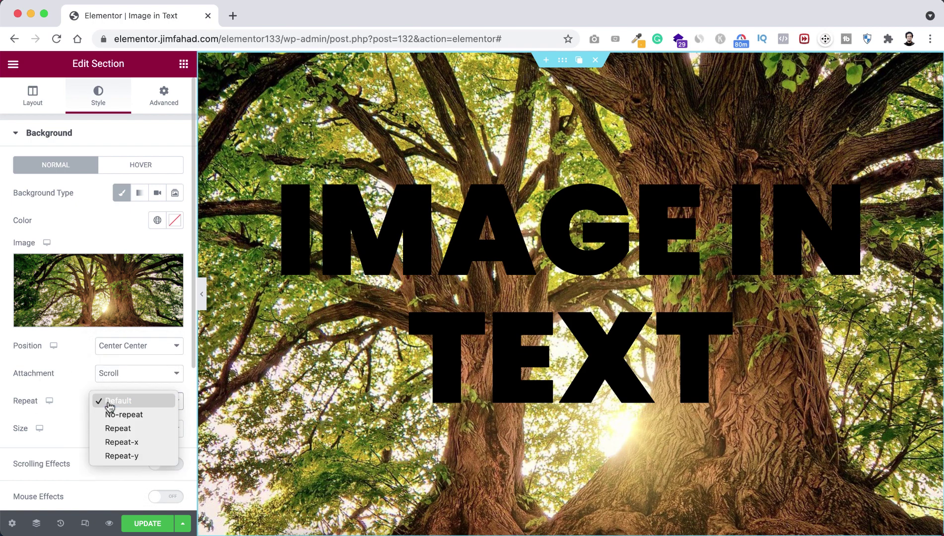
{"action": "left_click", "coordinate": [110, 416]}
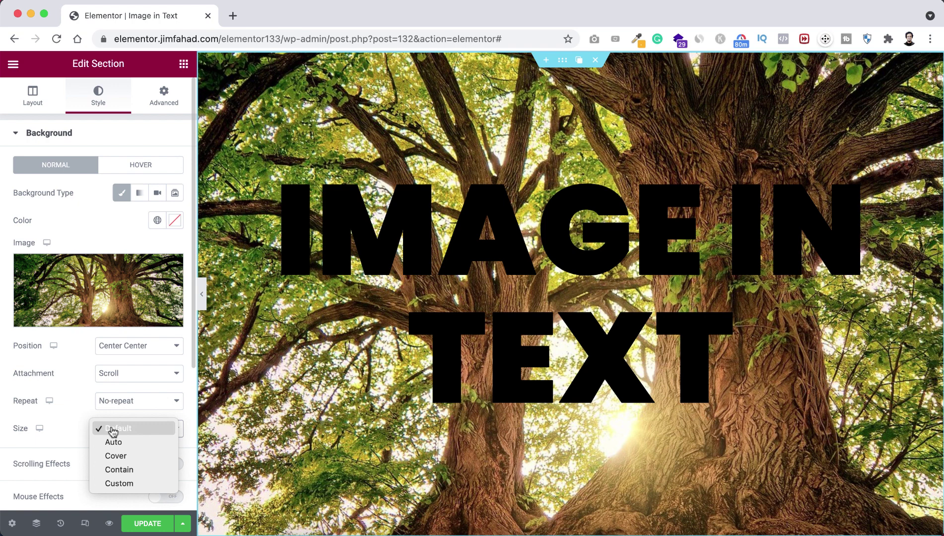
{"action": "left_click", "coordinate": [106, 430]}
{"action": "left_click", "coordinate": [119, 457]}
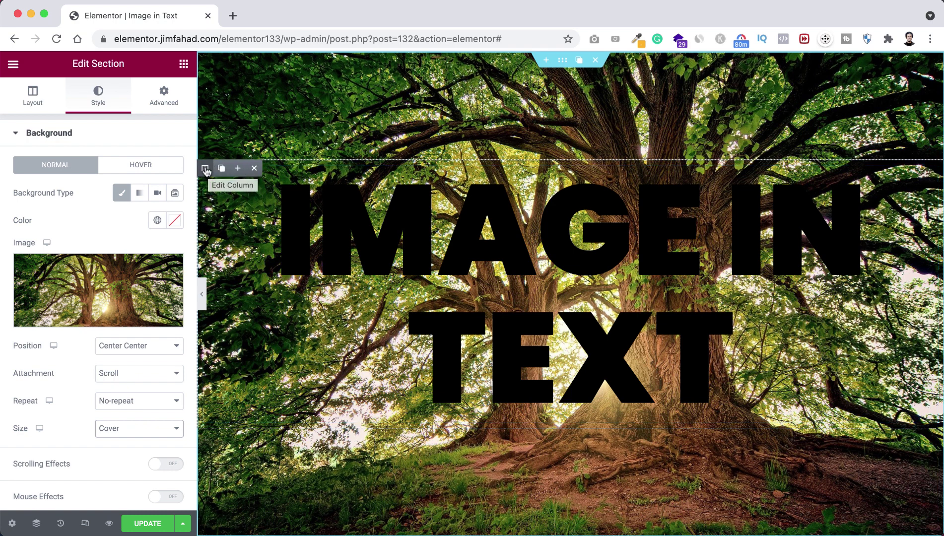
Step: Give the heading's column a classic background colour of white (#FFFFFF)
{"action": "left_click", "coordinate": [205, 168]}
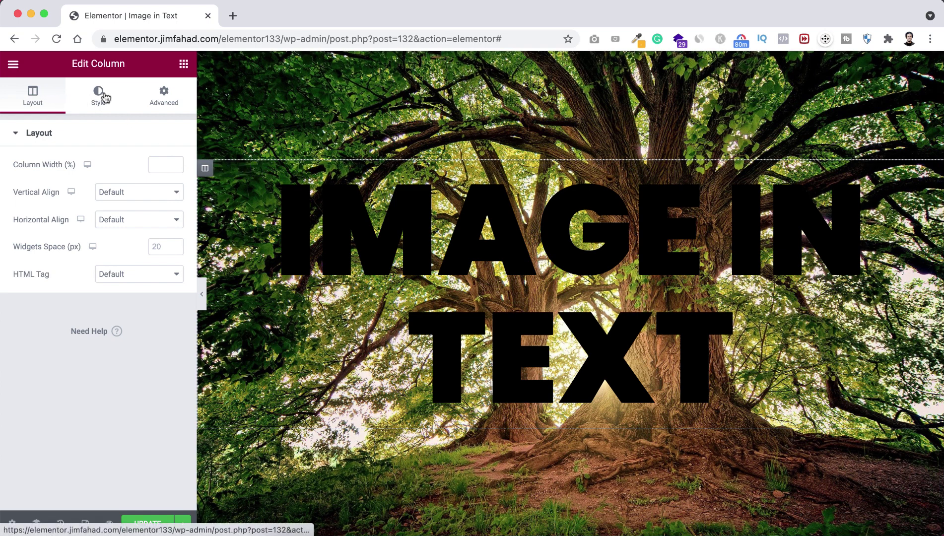
{"action": "left_click", "coordinate": [99, 97]}
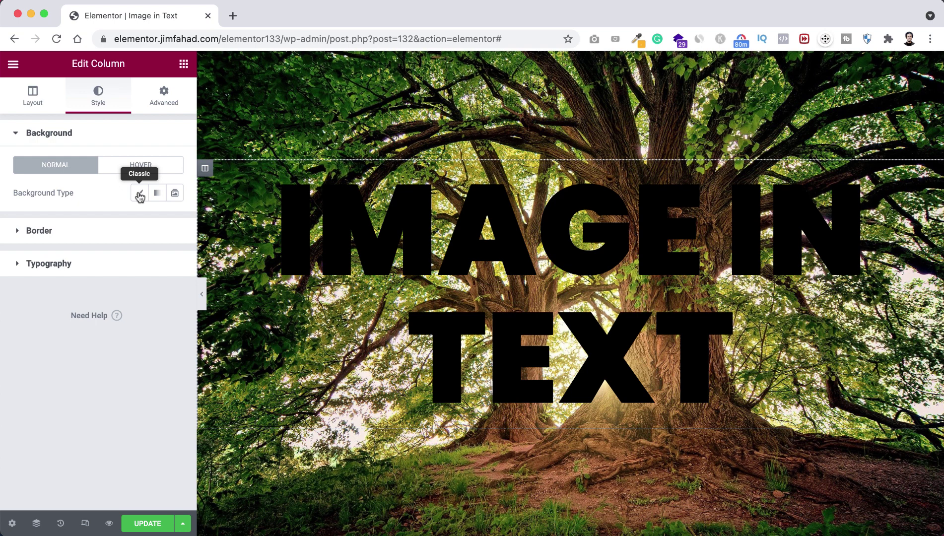
{"action": "left_click", "coordinate": [140, 196]}
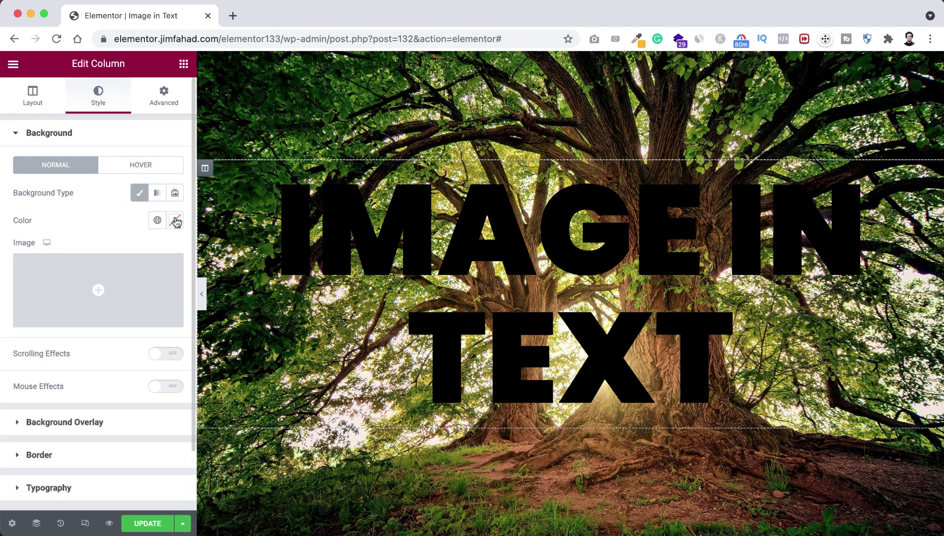
{"action": "left_click", "coordinate": [174, 220]}
{"action": "left_click_drag", "start_coordinate": [97, 308], "coordinate": [14, 266]}
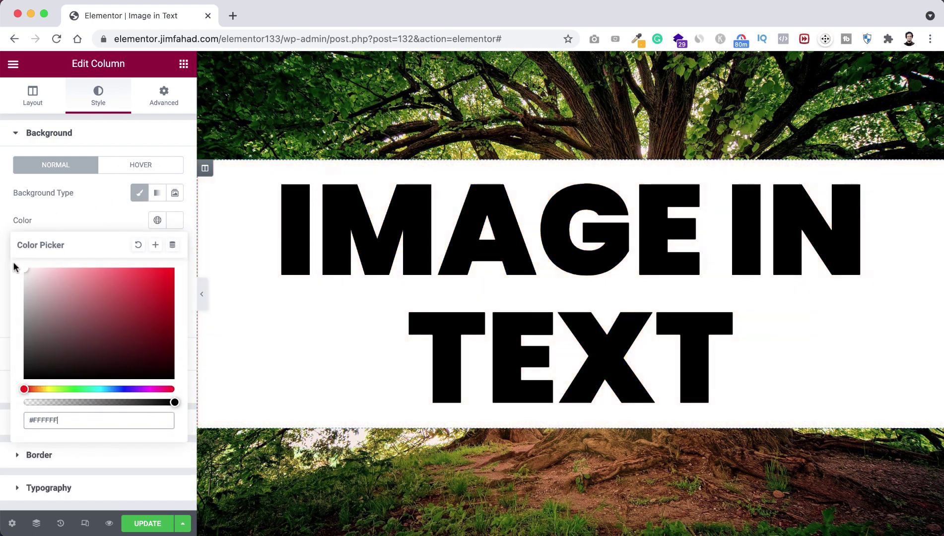
{"action": "left_click", "coordinate": [99, 215]}
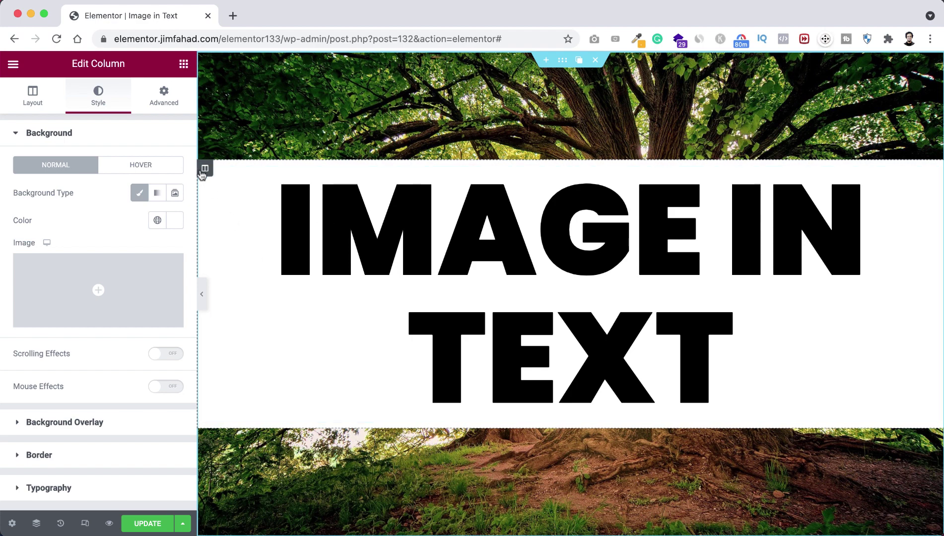
{"action": "mouse_move", "coordinate": [205, 171]}
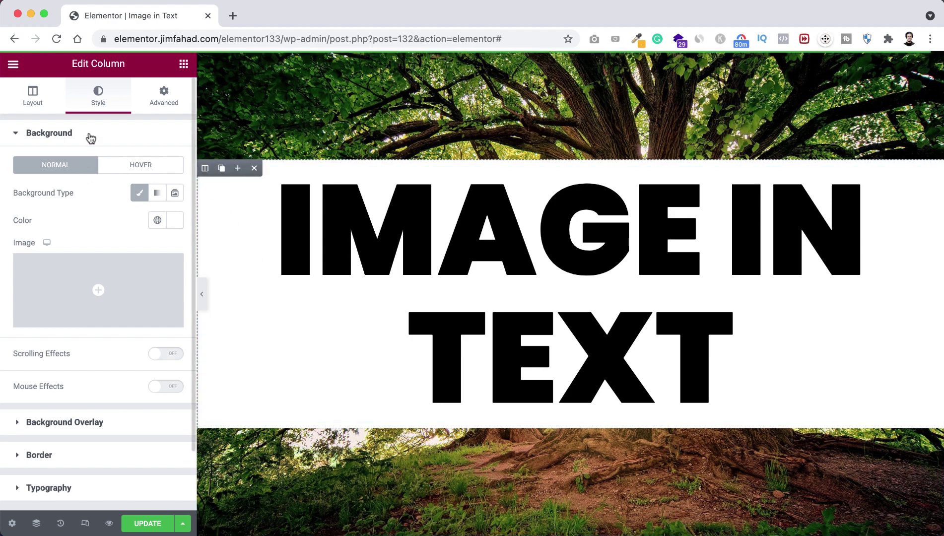
Step: Add the column Custom CSS 'selector{ mix-blend-mode: screen; }'
{"action": "left_click", "coordinate": [167, 97]}
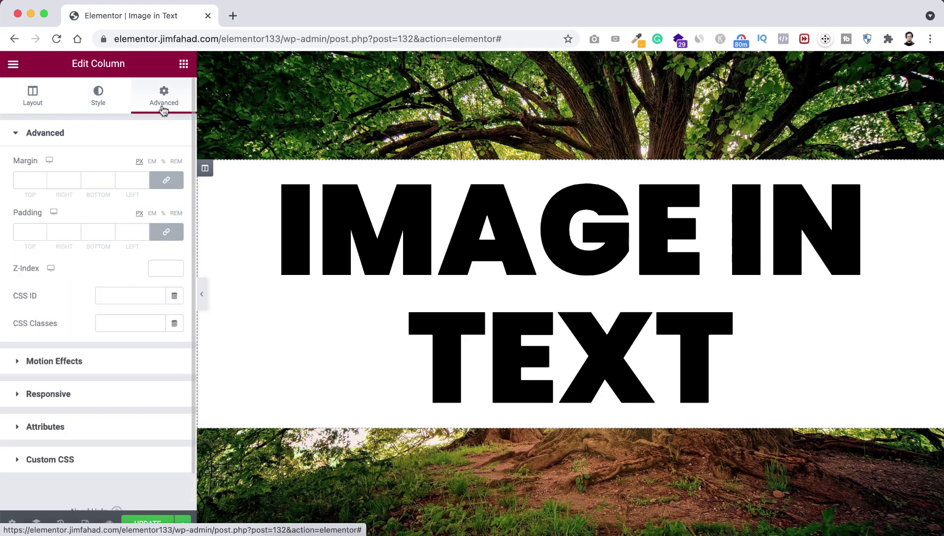
{"action": "scroll", "coordinate": [109, 376], "scroll_direction": "down", "scroll_amount": 1}
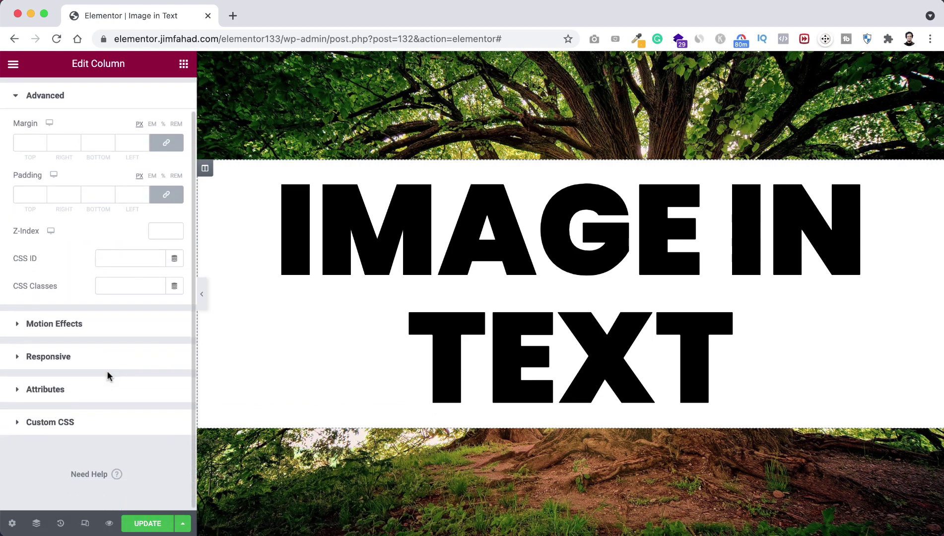
{"action": "left_click", "coordinate": [78, 421]}
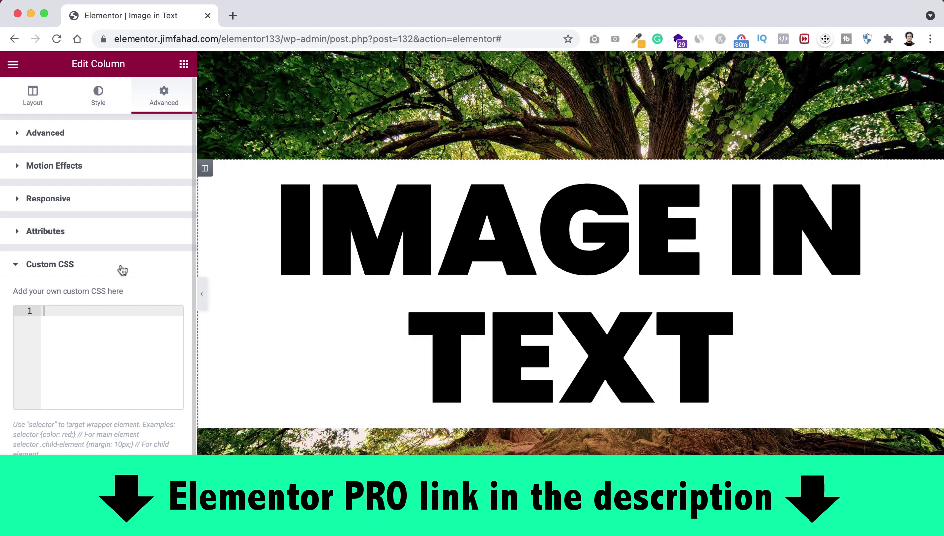
{"action": "type", "text": "selector"}
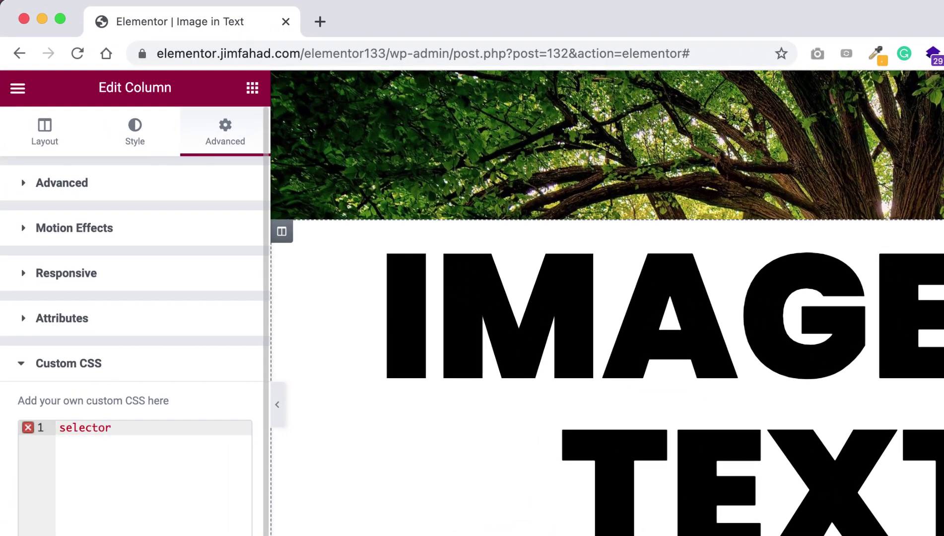
{"action": "type", "text": "{"}
{"action": "key", "text": "Return"}
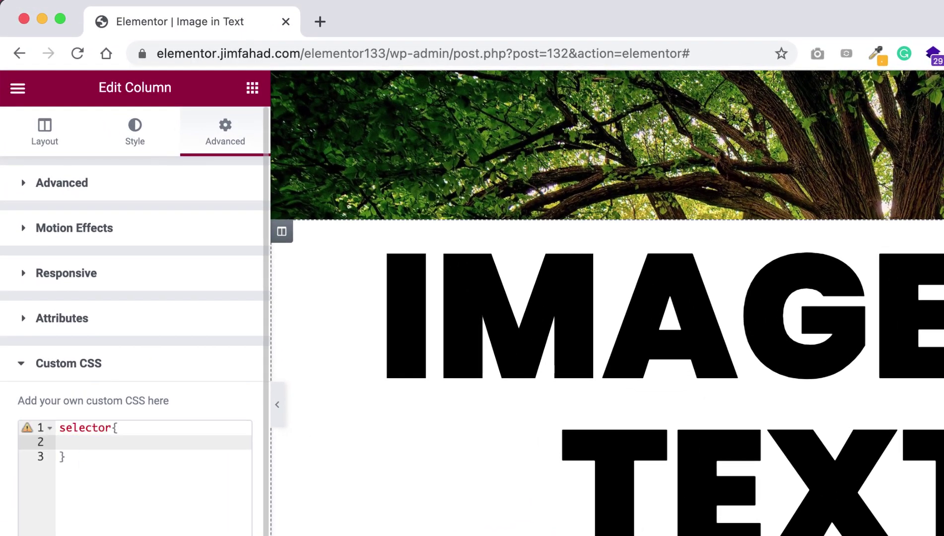
{"action": "type", "text": "mix-ble"}
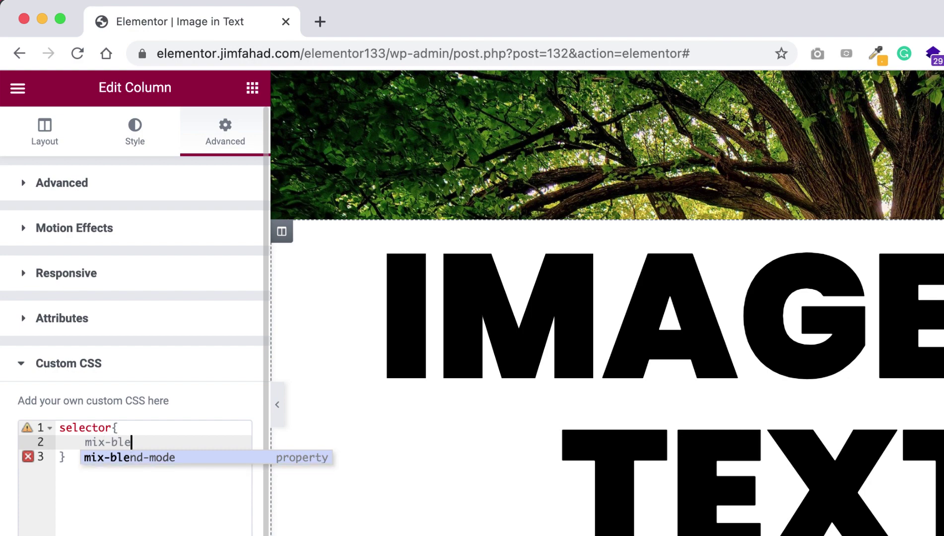
{"action": "left_click", "coordinate": [110, 452]}
{"action": "type", "text": "screen;"}
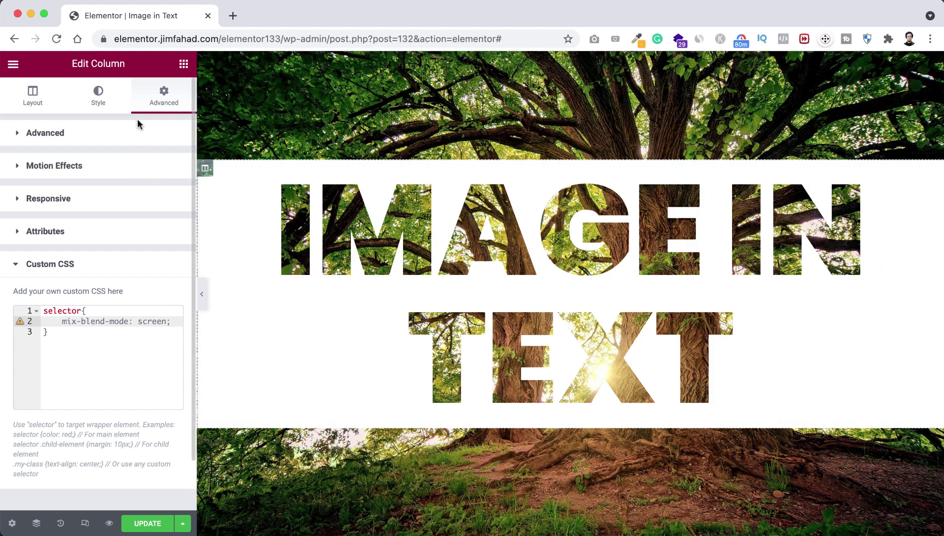
Step: Set the column's right and left margins to 15% with values unlinked
{"action": "left_click", "coordinate": [72, 135]}
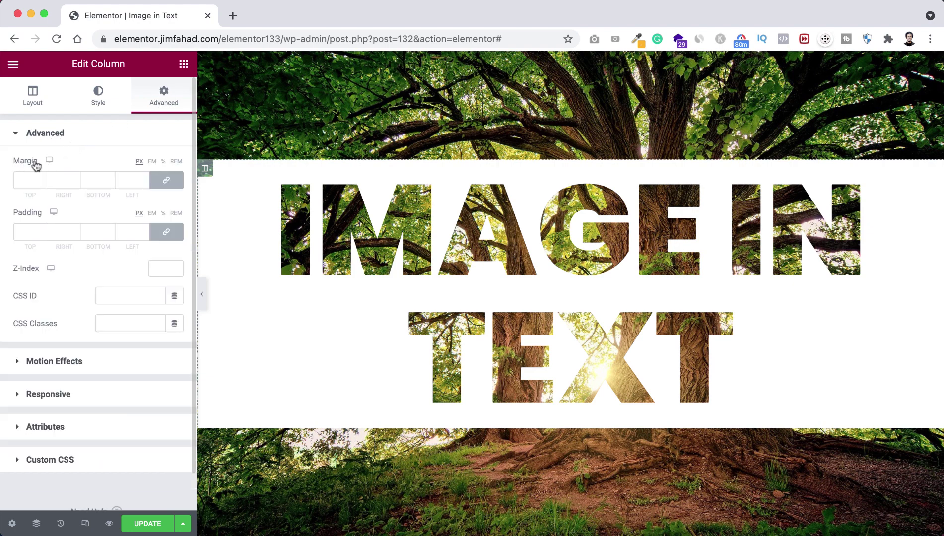
{"action": "left_click", "coordinate": [166, 180]}
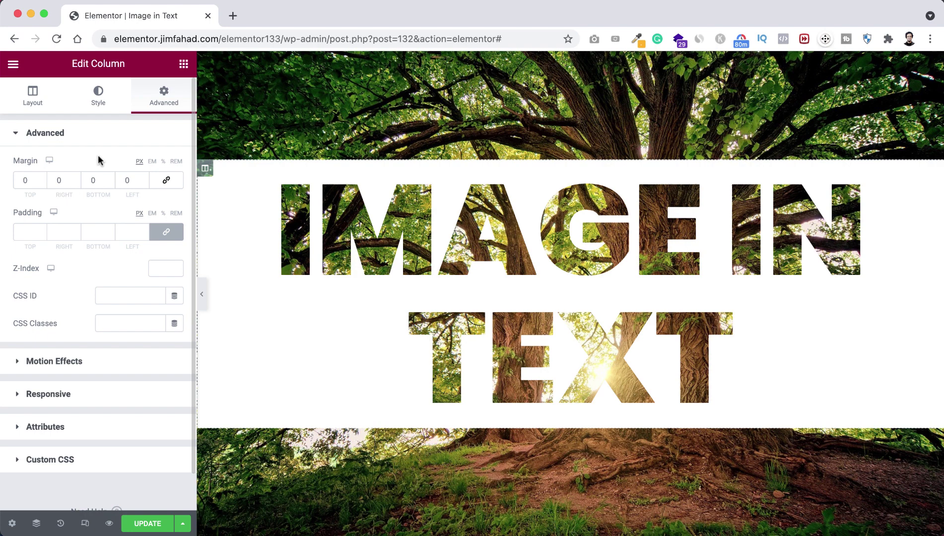
{"action": "left_click", "coordinate": [164, 162]}
{"action": "left_click", "coordinate": [62, 180]}
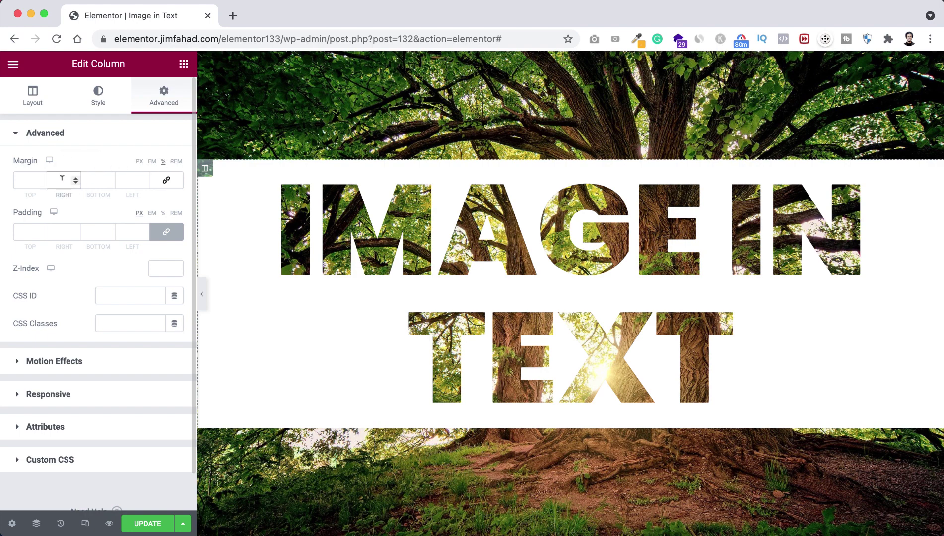
{"action": "type", "text": "15"}
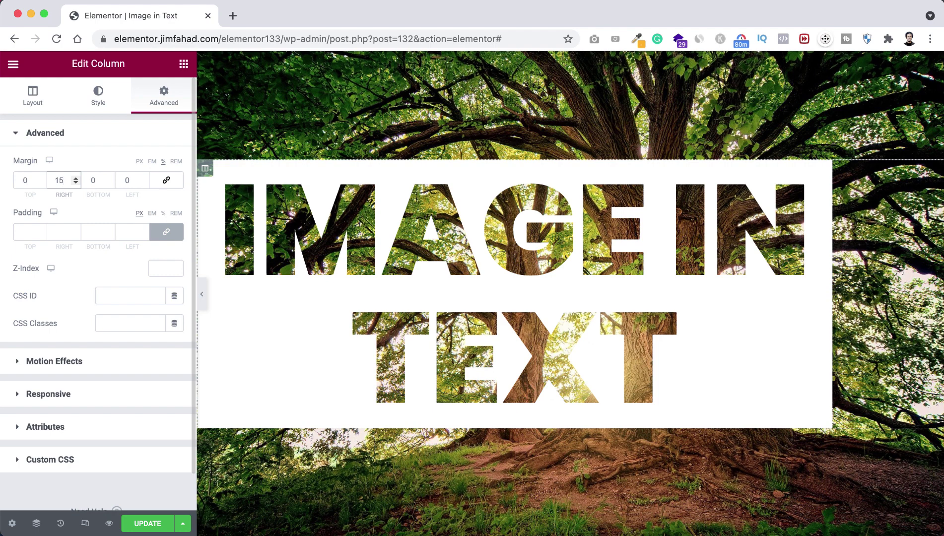
{"action": "left_click", "coordinate": [127, 180]}
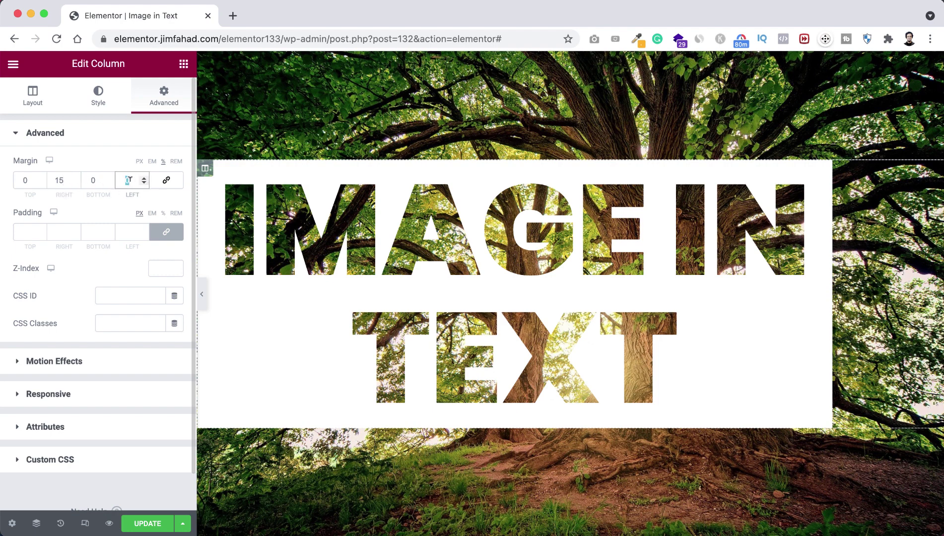
{"action": "type", "text": "15"}
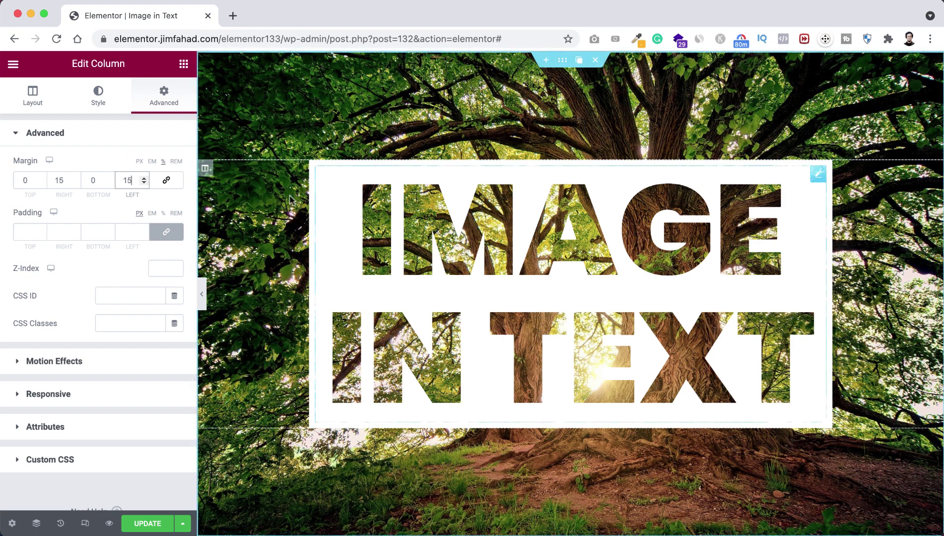
{"action": "left_click", "coordinate": [99, 99]}
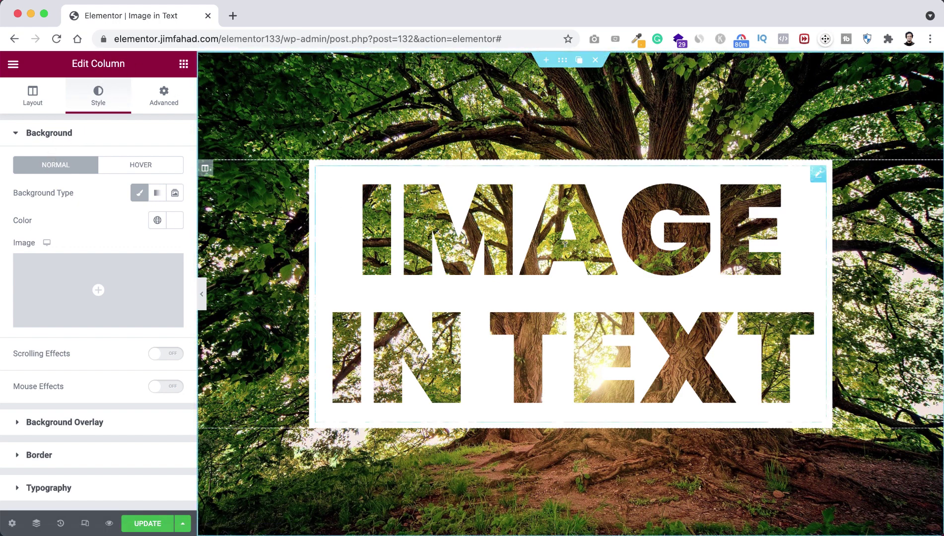
Step: Reduce the heading font size to 160
{"action": "left_click", "coordinate": [819, 175]}
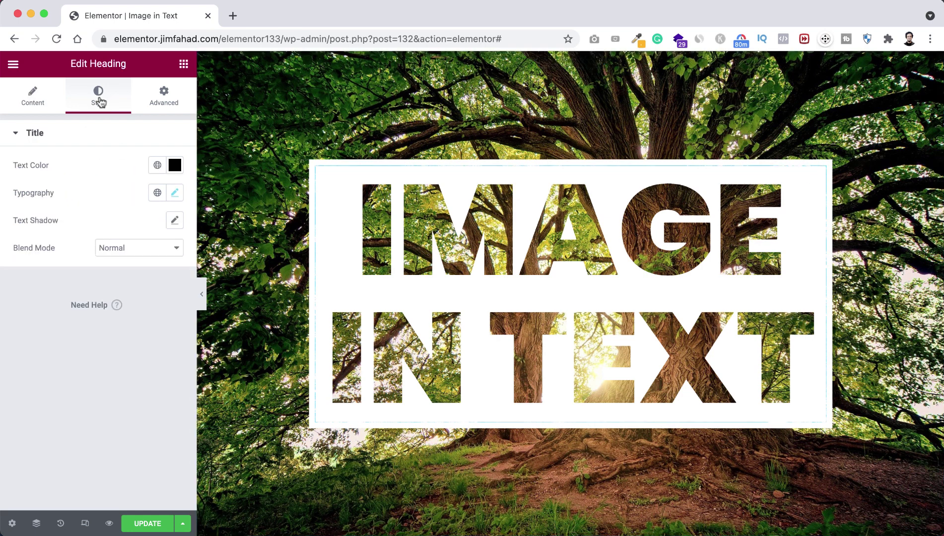
{"action": "left_click", "coordinate": [176, 194]}
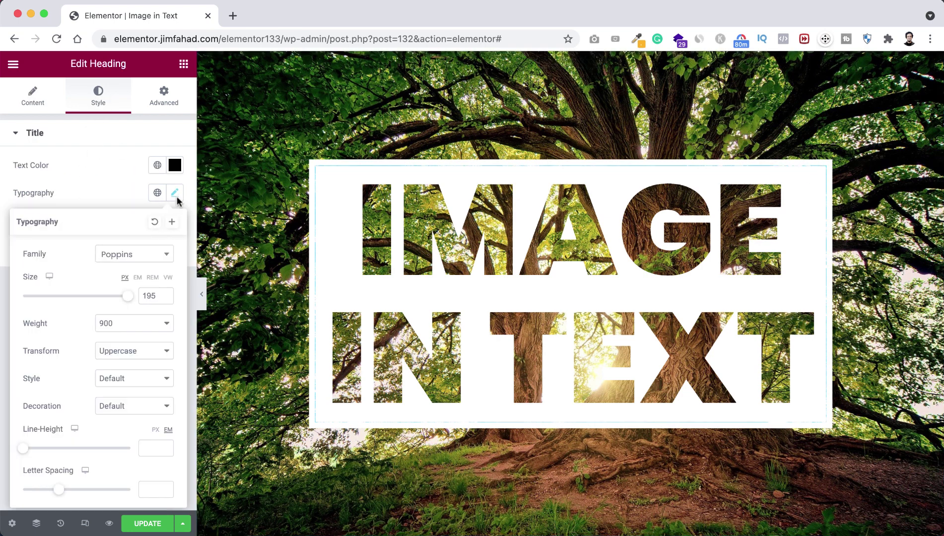
{"action": "mouse_move", "coordinate": [127, 298]}
{"action": "left_mouse_down"}
{"action": "mouse_move", "coordinate": [92, 300]}
{"action": "mouse_move", "coordinate": [110, 299]}
{"action": "left_mouse_up"}
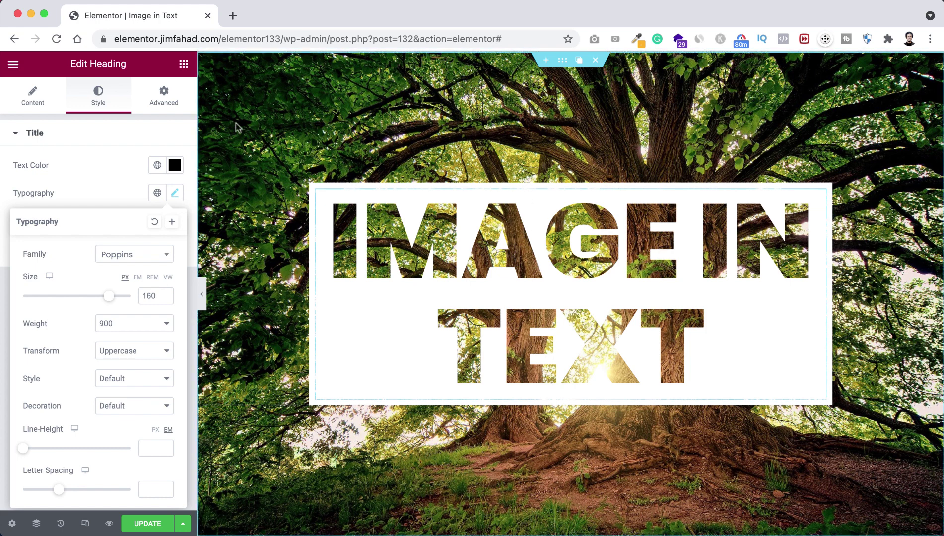
Step: Give the heading 35 px top and bottom padding with sides unlinked
{"action": "left_click", "coordinate": [164, 98]}
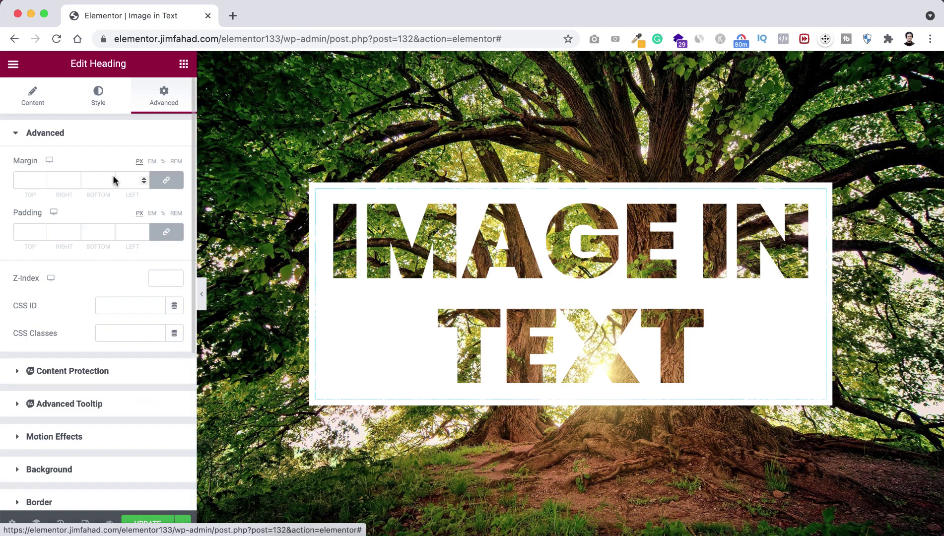
{"action": "left_click", "coordinate": [168, 232]}
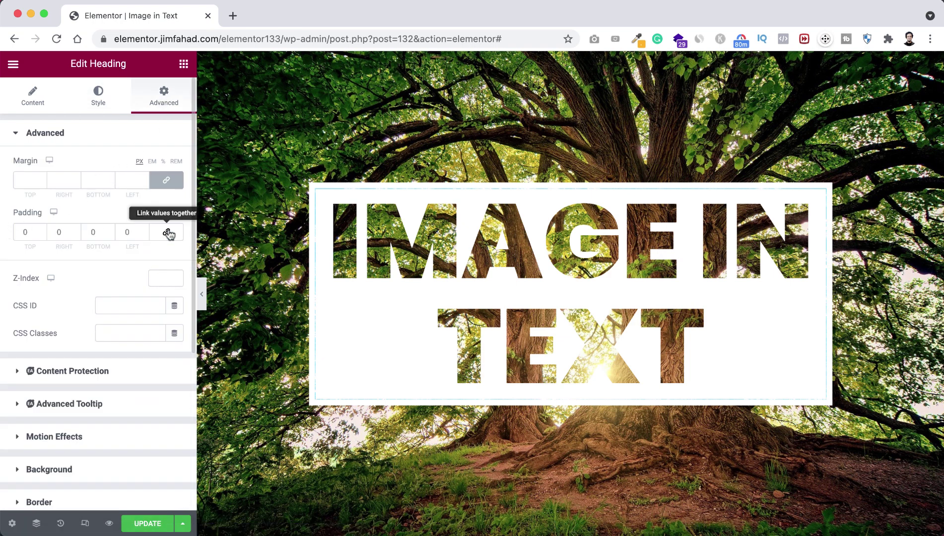
{"action": "left_click", "coordinate": [25, 231]}
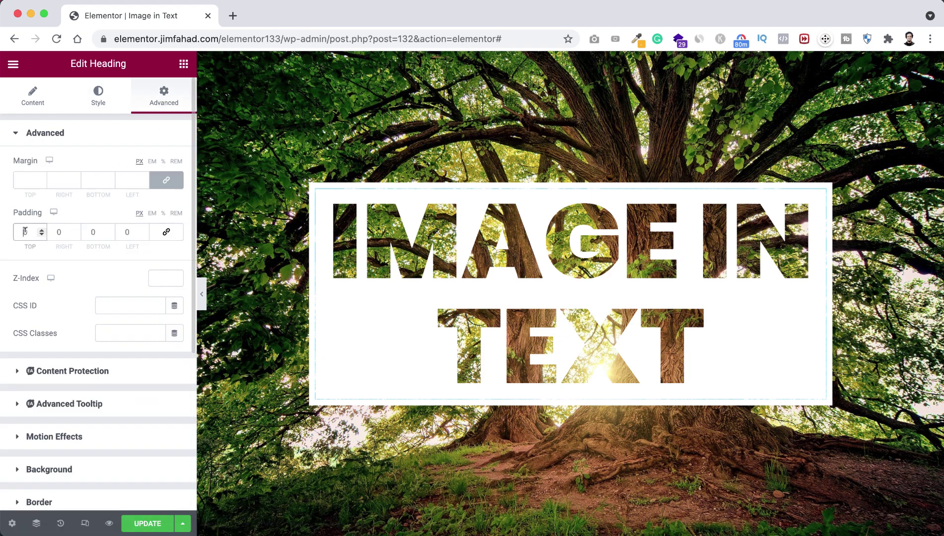
{"action": "type", "text": "3"}
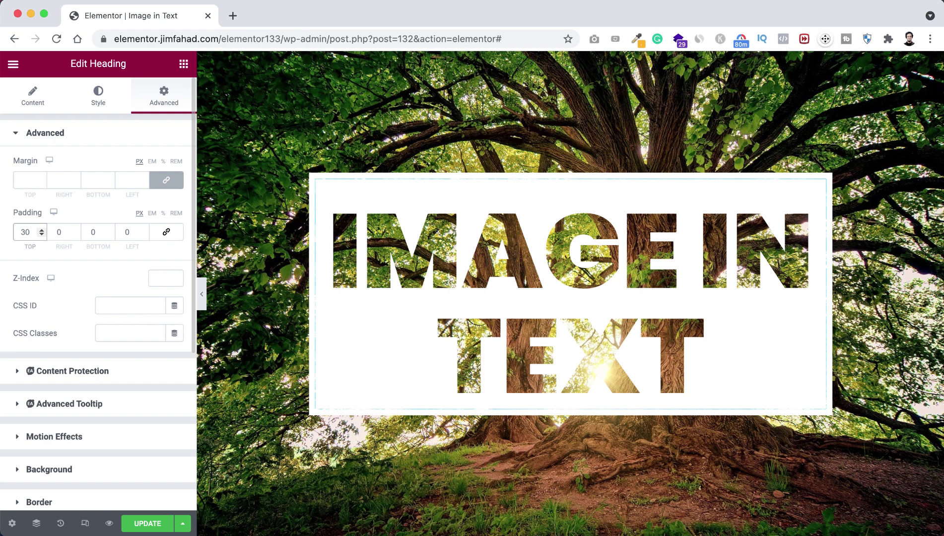
{"action": "key", "text": "BackSpace"}
{"action": "type", "text": "5"}
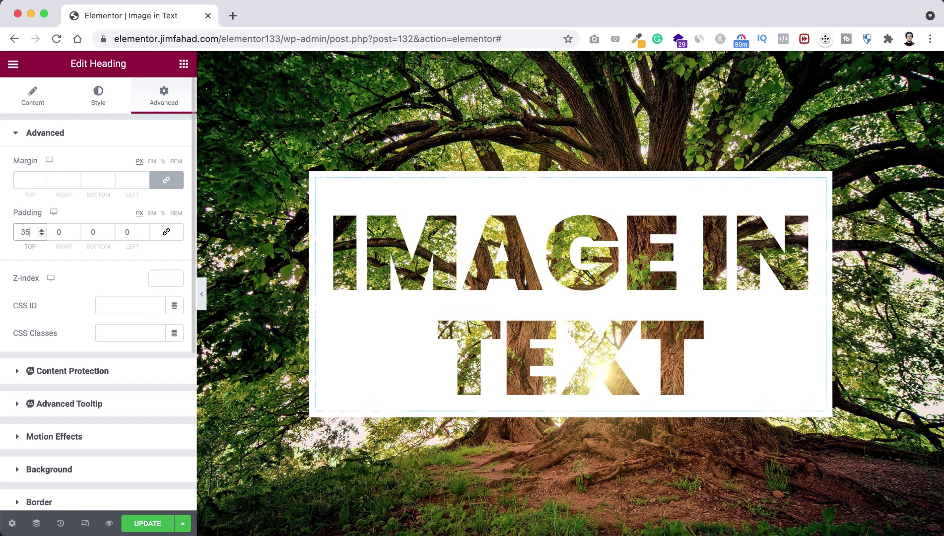
{"action": "double_click", "coordinate": [100, 232]}
{"action": "type", "text": "35"}
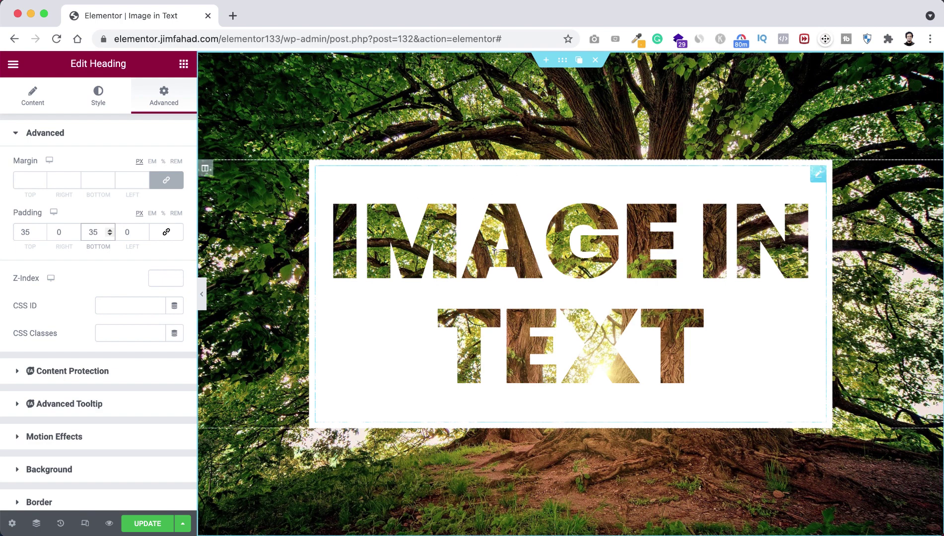
Step: Add a classic black background overlay to the section
{"action": "left_click", "coordinate": [563, 60]}
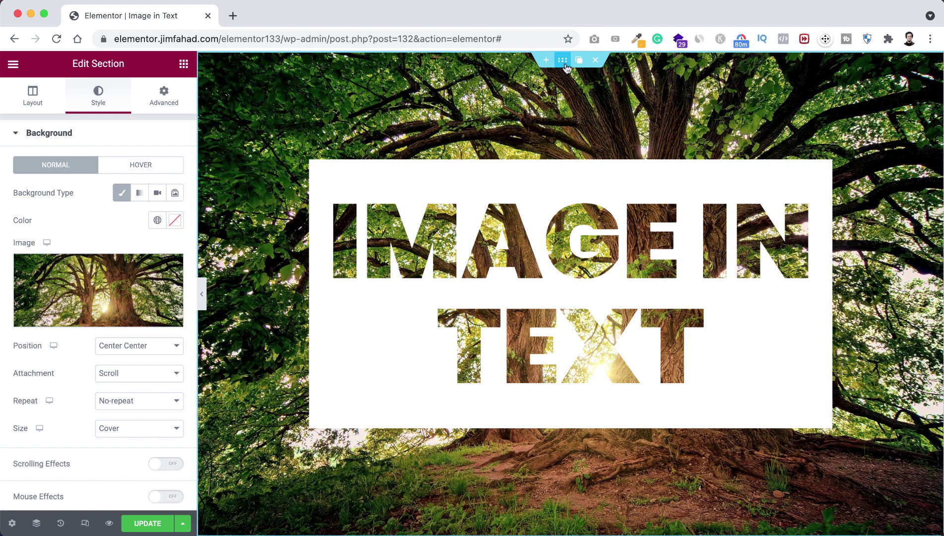
{"action": "scroll", "coordinate": [89, 358], "scroll_direction": "down", "scroll_amount": 1}
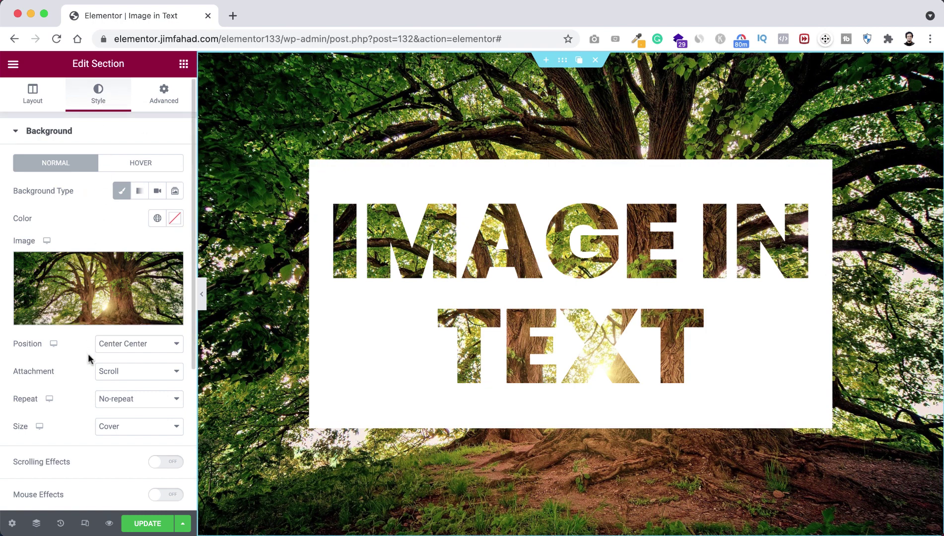
{"action": "scroll", "coordinate": [89, 358], "scroll_direction": "down", "scroll_amount": 4}
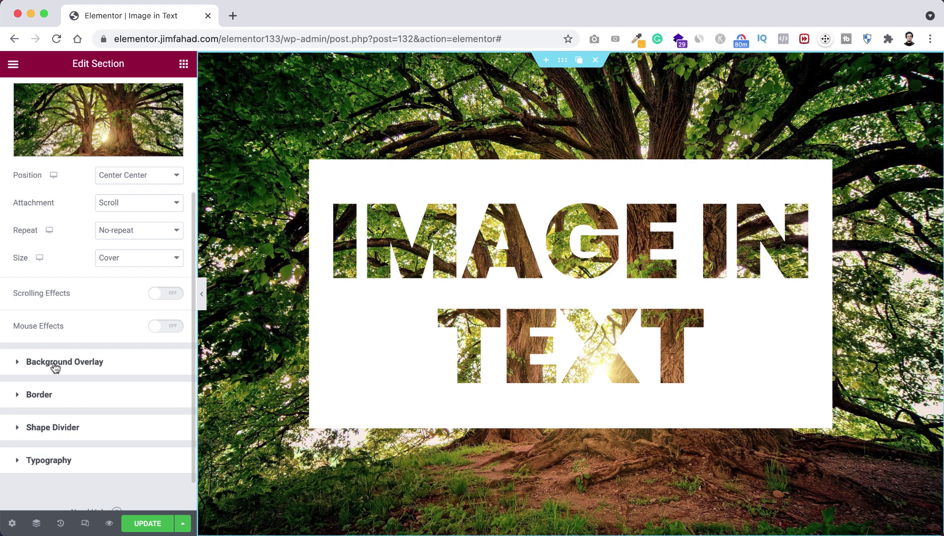
{"action": "left_click", "coordinate": [79, 364]}
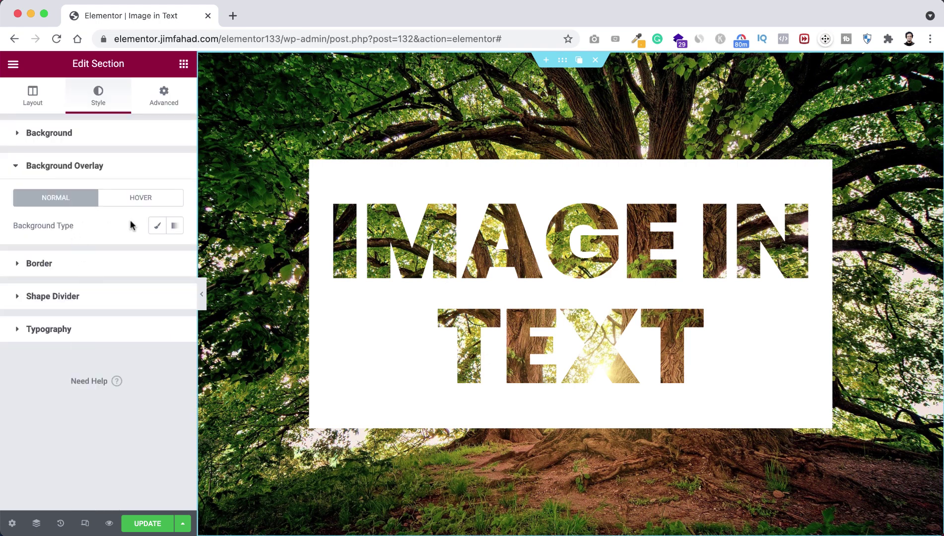
{"action": "left_click", "coordinate": [155, 226]}
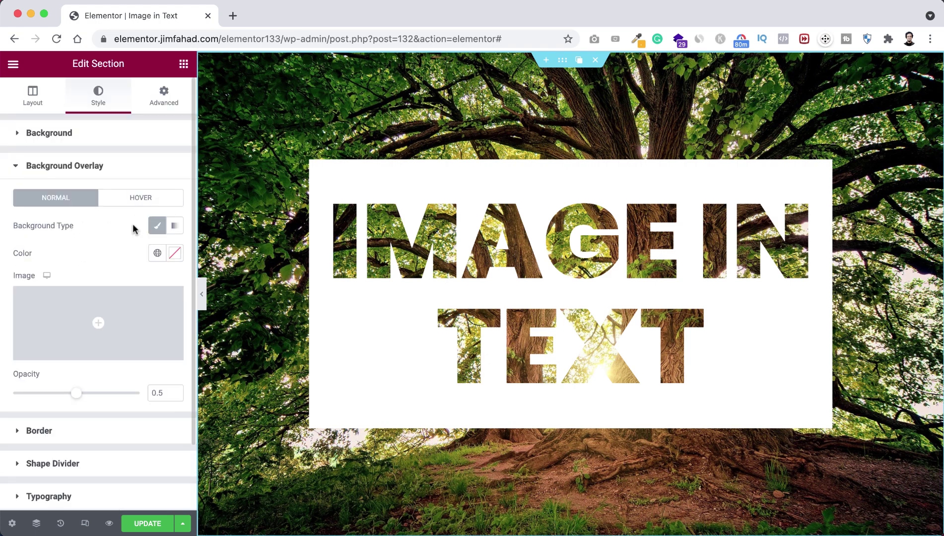
{"action": "left_click", "coordinate": [175, 255]}
{"action": "mouse_move", "coordinate": [122, 334]}
{"action": "left_mouse_down"}
{"action": "mouse_move", "coordinate": [134, 378]}
{"action": "mouse_move", "coordinate": [175, 417]}
{"action": "left_mouse_up"}
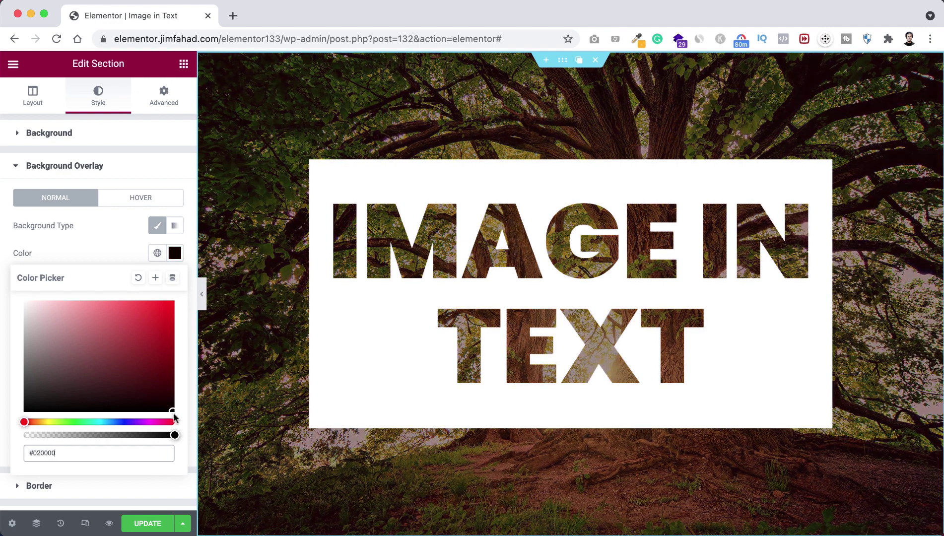
{"action": "left_click", "coordinate": [104, 256]}
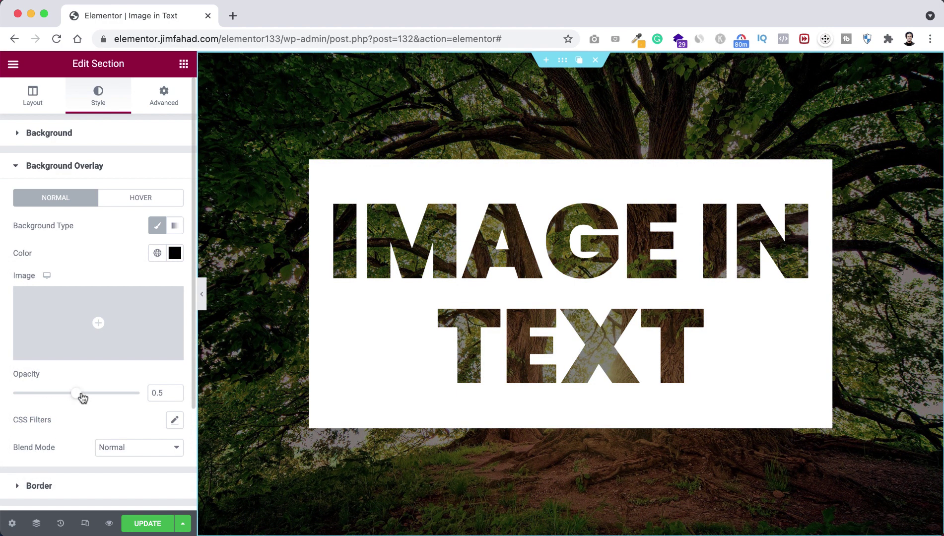
Step: Set the overlay blend mode to Multiply and its opacity to 0.44
{"action": "mouse_move", "coordinate": [75, 394]}
{"action": "left_mouse_down"}
{"action": "mouse_move", "coordinate": [124, 395]}
{"action": "mouse_move", "coordinate": [36, 400]}
{"action": "mouse_move", "coordinate": [90, 395]}
{"action": "left_mouse_up"}
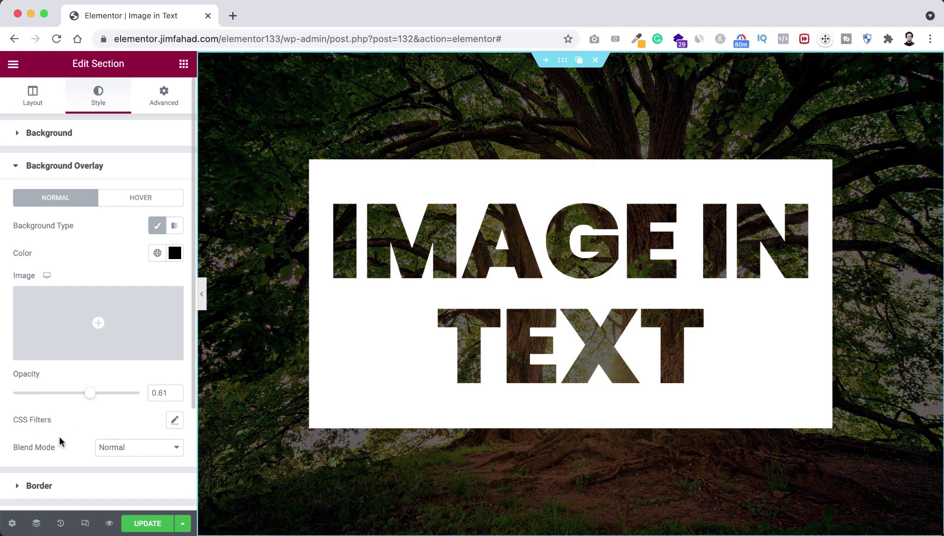
{"action": "left_click", "coordinate": [102, 450]}
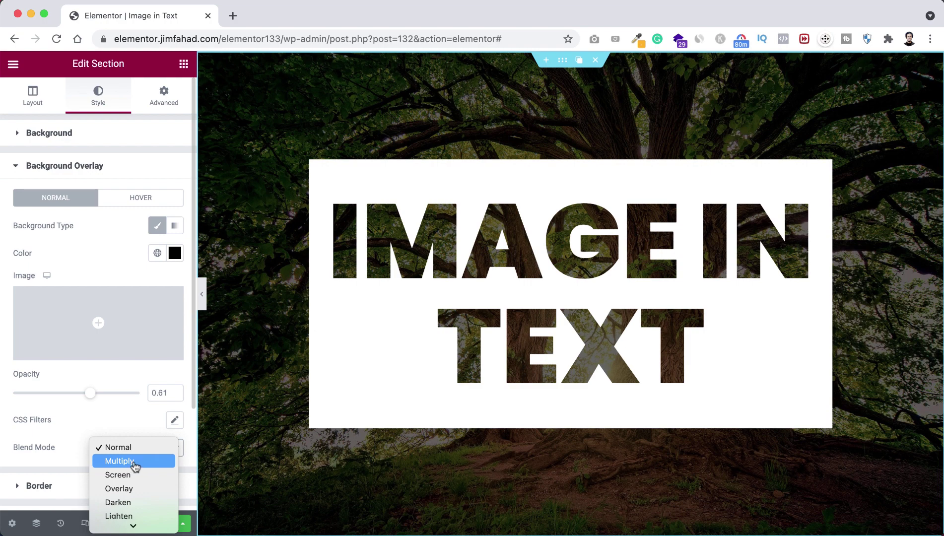
{"action": "left_click", "coordinate": [135, 466]}
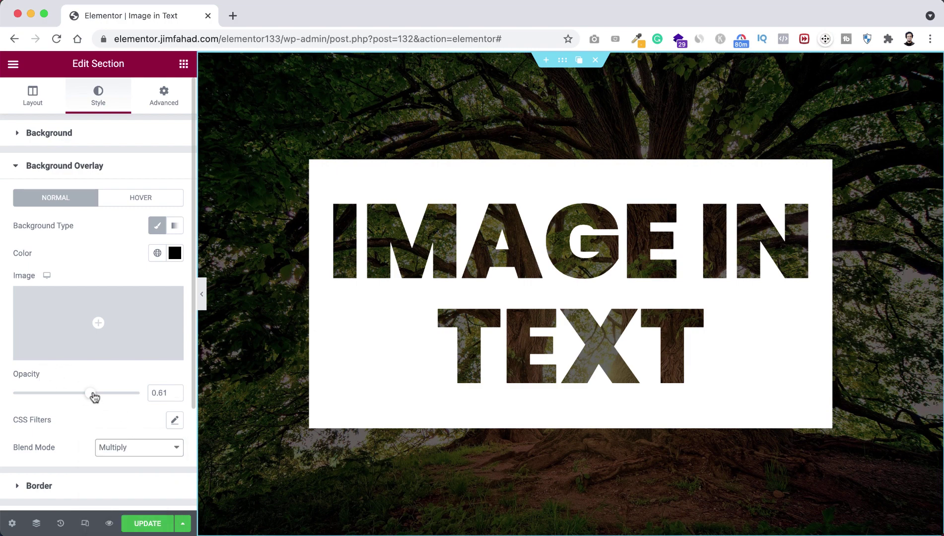
{"action": "left_click_drag", "start_coordinate": [93, 396], "coordinate": [73, 397]}
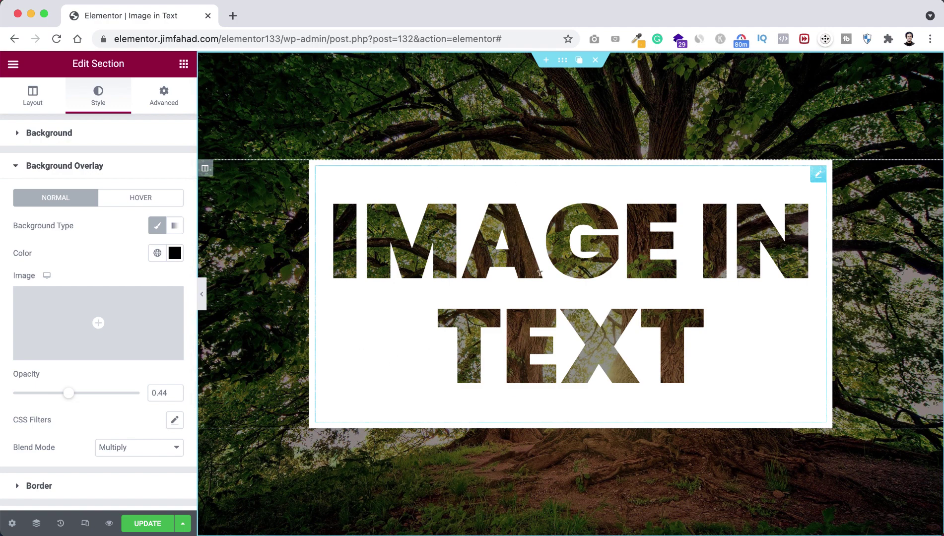
Step: Save the page and set the heading's mobile typography size to 50 px
{"action": "left_click", "coordinate": [143, 522]}
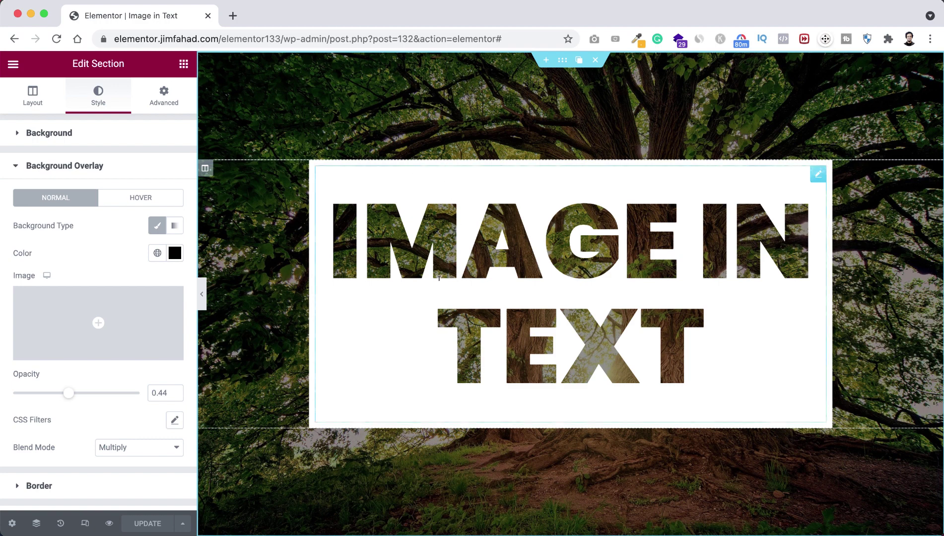
{"action": "left_click", "coordinate": [85, 524]}
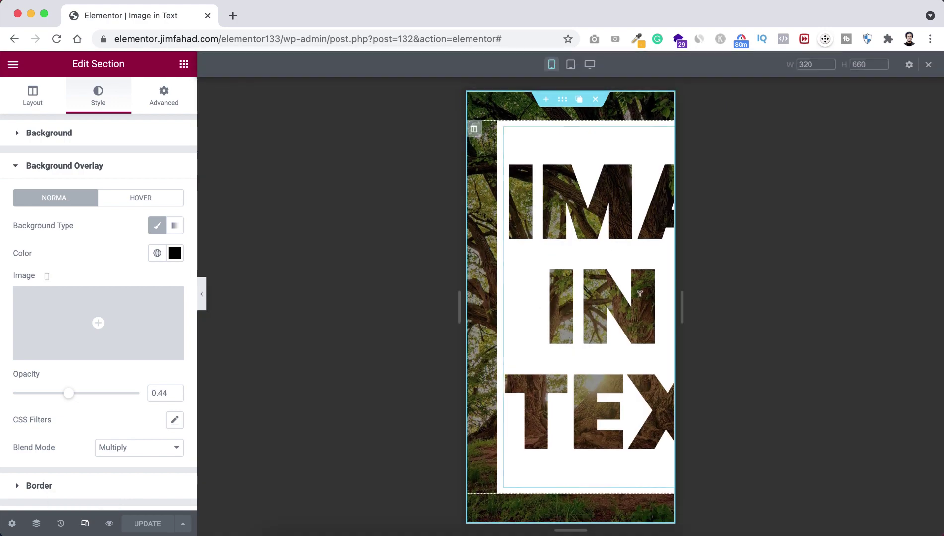
{"action": "left_click", "coordinate": [550, 211]}
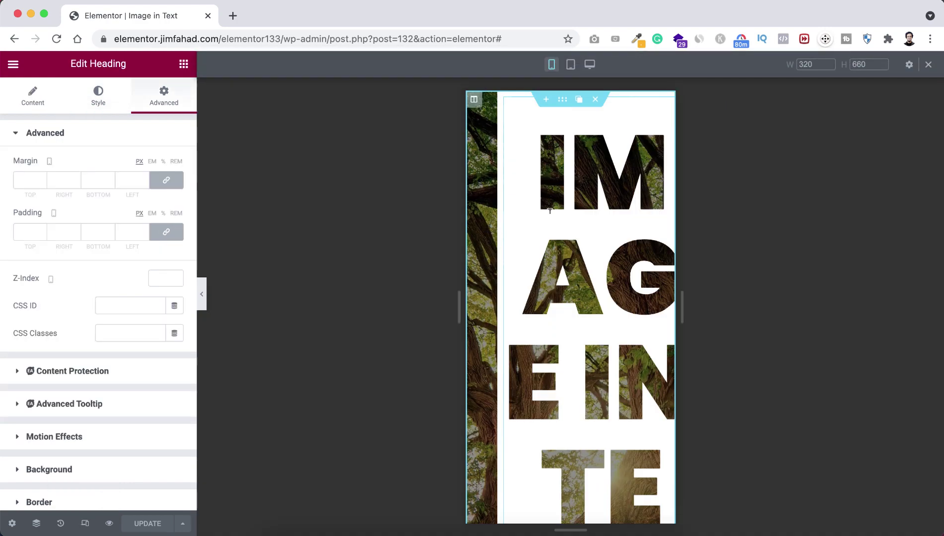
{"action": "left_click", "coordinate": [98, 102]}
{"action": "left_click", "coordinate": [174, 193]}
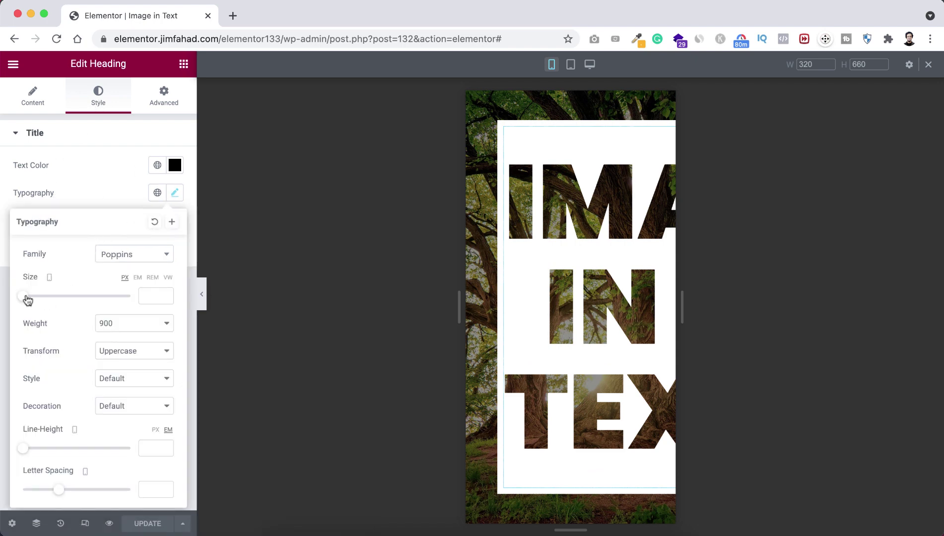
{"action": "left_click_drag", "start_coordinate": [25, 297], "coordinate": [50, 297]}
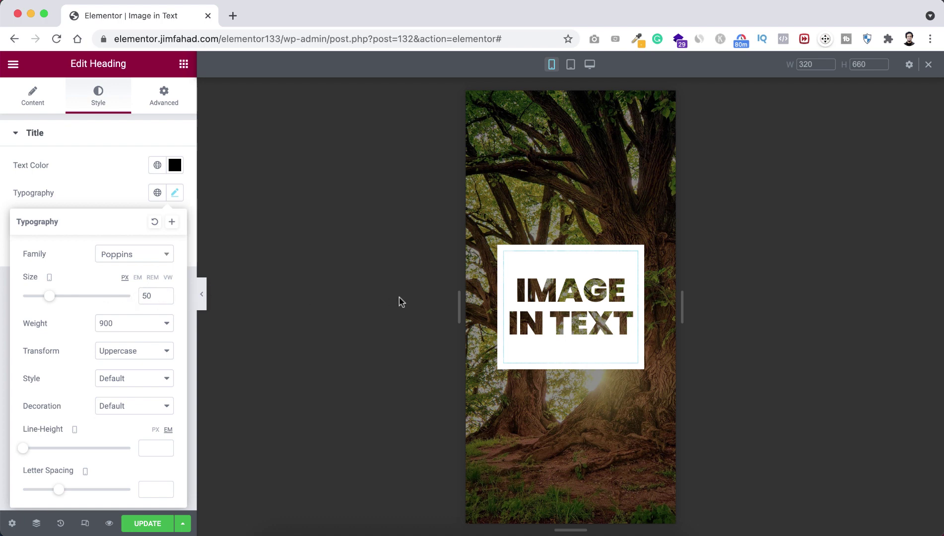
Step: Set the heading's tablet typography size to 100 px, then return to desktop view
{"action": "left_click", "coordinate": [571, 67]}
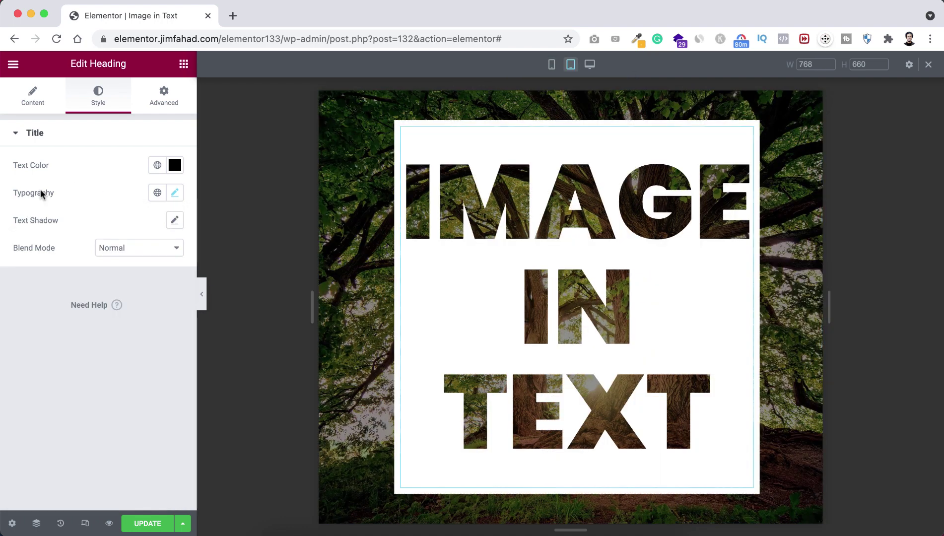
{"action": "left_click", "coordinate": [175, 193]}
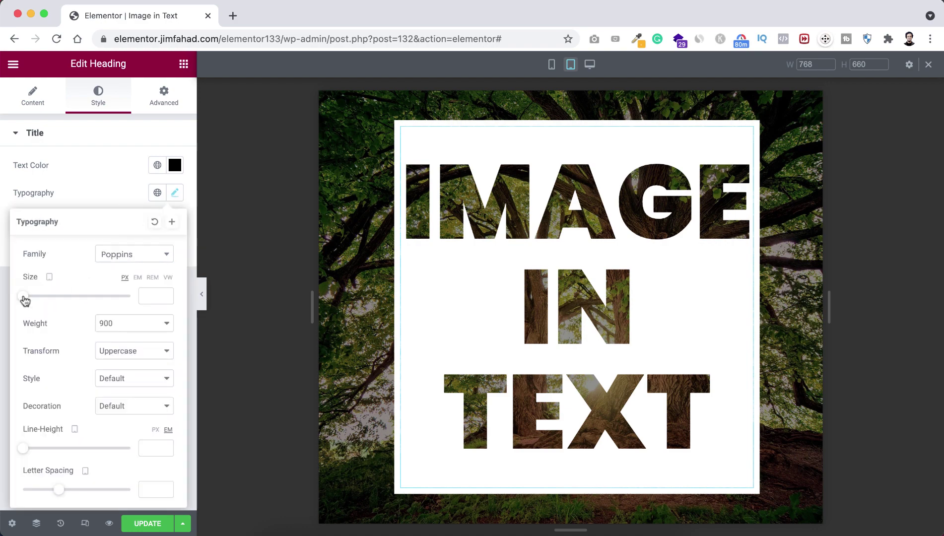
{"action": "left_click_drag", "start_coordinate": [24, 299], "coordinate": [77, 296]}
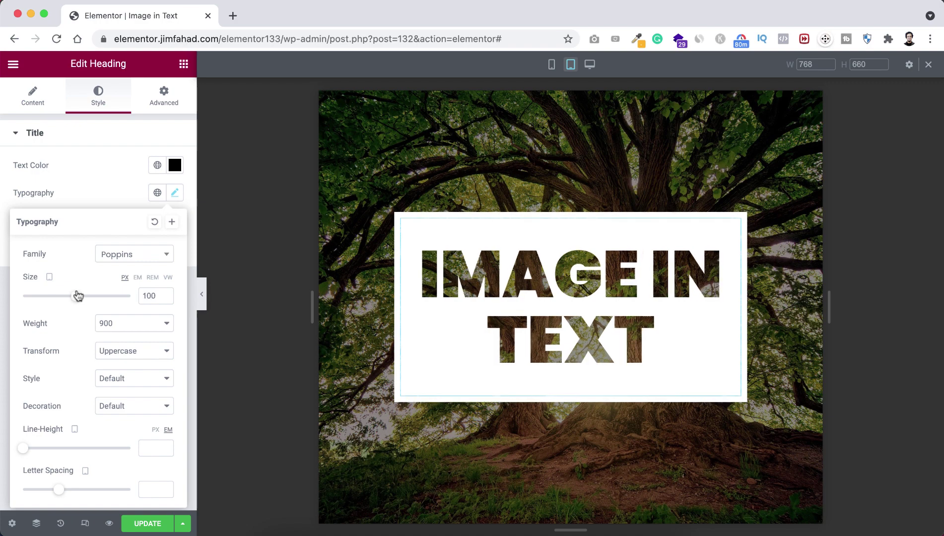
{"action": "left_click", "coordinate": [107, 194]}
{"action": "left_click", "coordinate": [590, 66]}
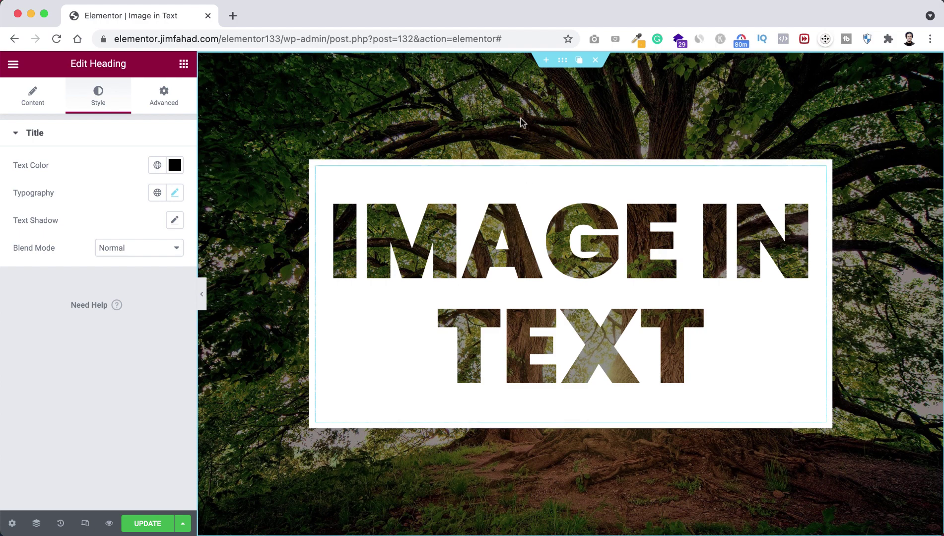
Step: Give the section Full Width content, a 100 VH minimum height and Middle vertical alignment
{"action": "left_click", "coordinate": [563, 62]}
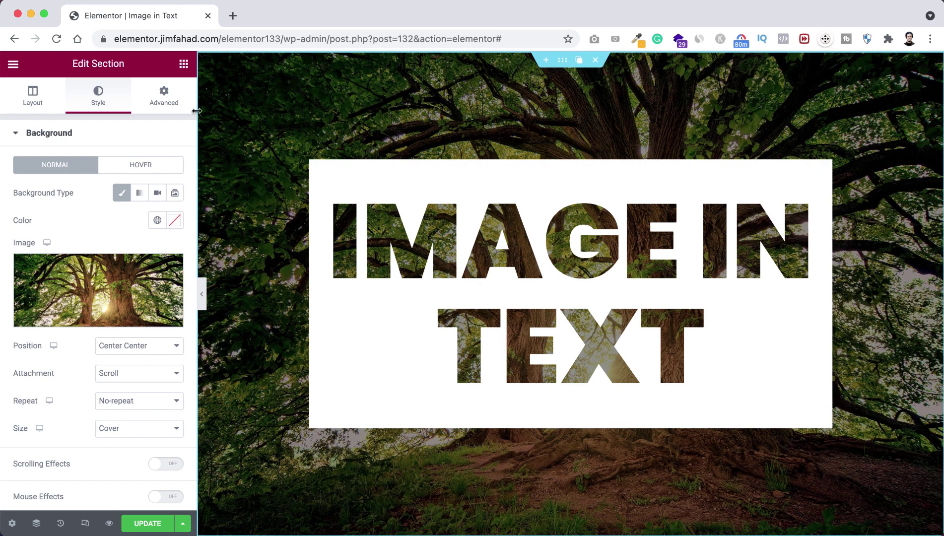
{"action": "left_click", "coordinate": [33, 99]}
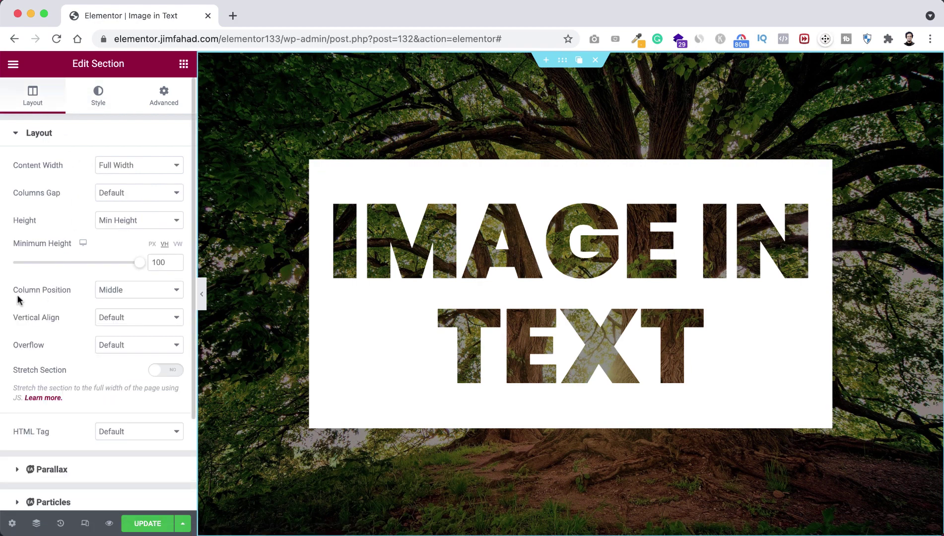
{"action": "left_click", "coordinate": [122, 290]}
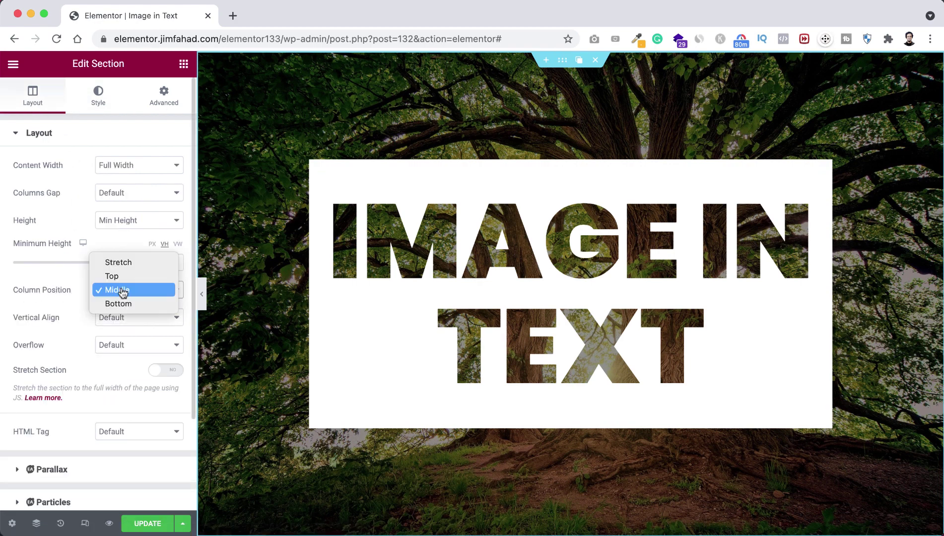
{"action": "left_click", "coordinate": [122, 263]}
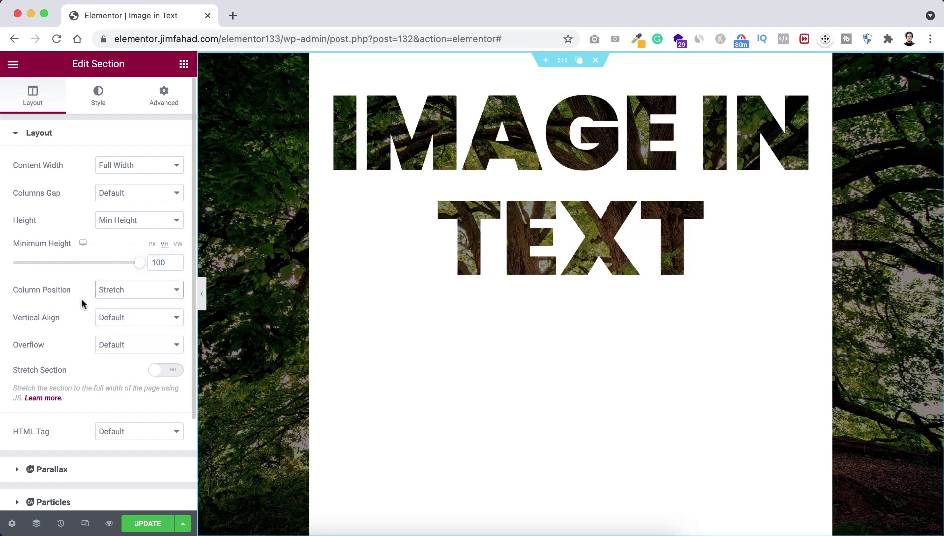
{"action": "left_click", "coordinate": [132, 318]}
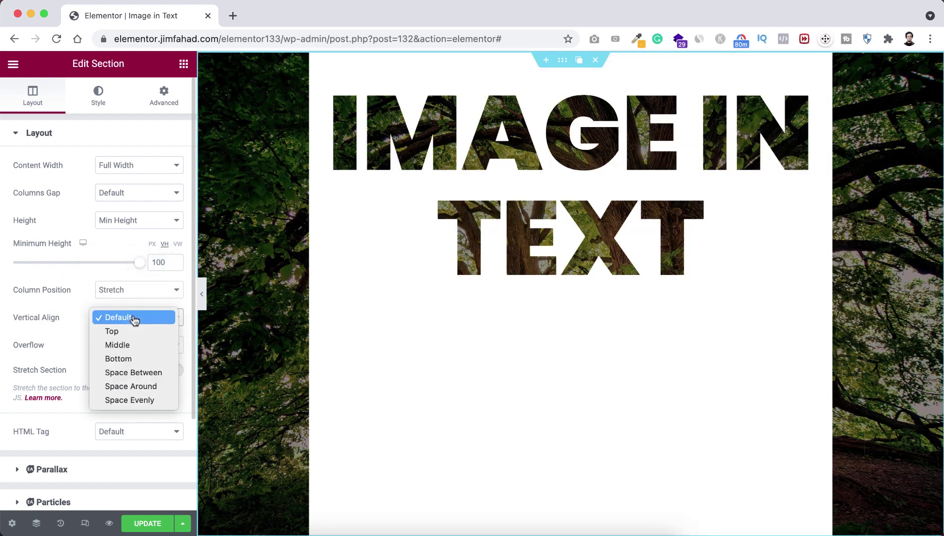
{"action": "left_click", "coordinate": [130, 346]}
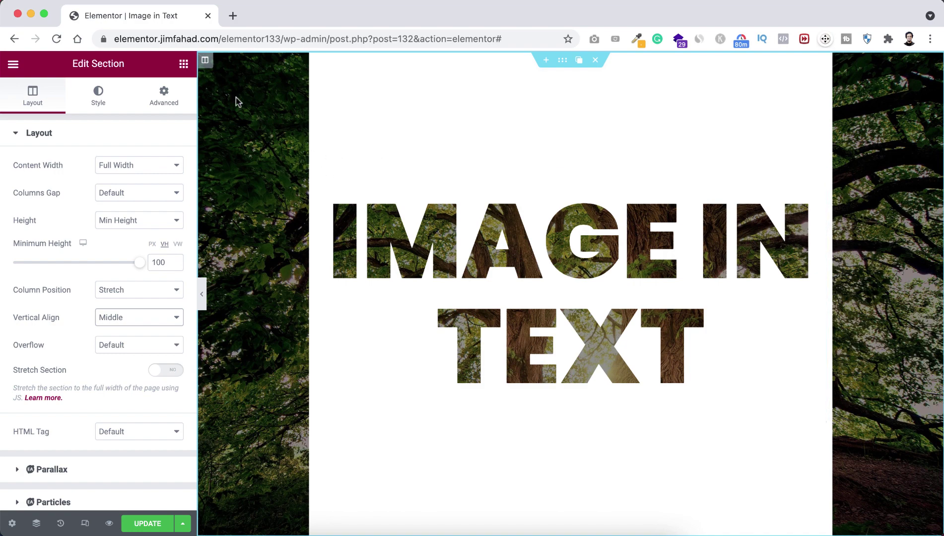
Step: Change the column's right and left margins from 15 to 0 and update the page
{"action": "left_click", "coordinate": [207, 63]}
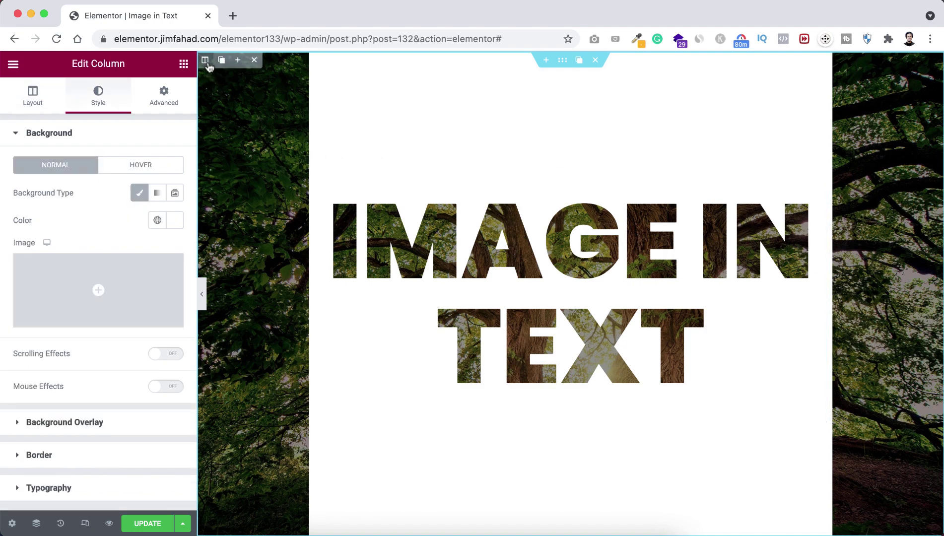
{"action": "left_click", "coordinate": [168, 97]}
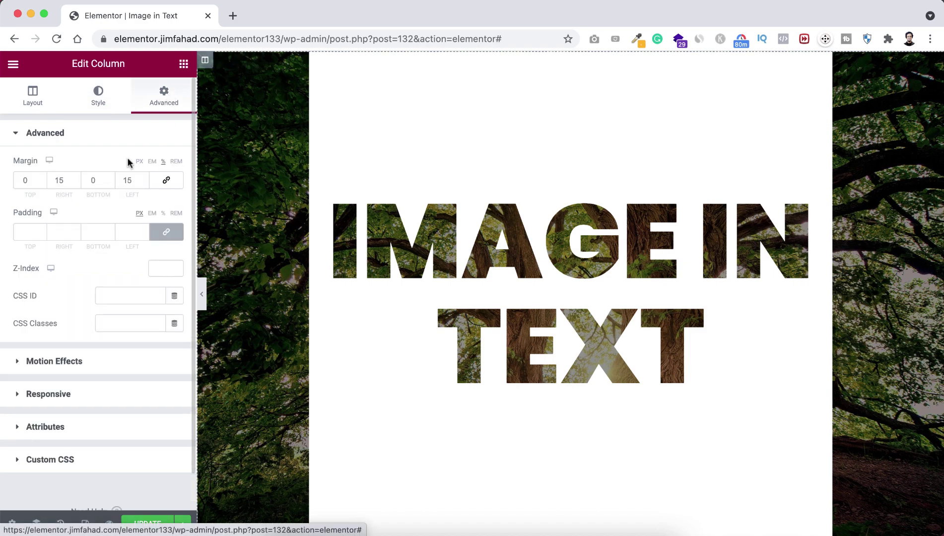
{"action": "left_click", "coordinate": [66, 179]}
{"action": "type", "text": "0"}
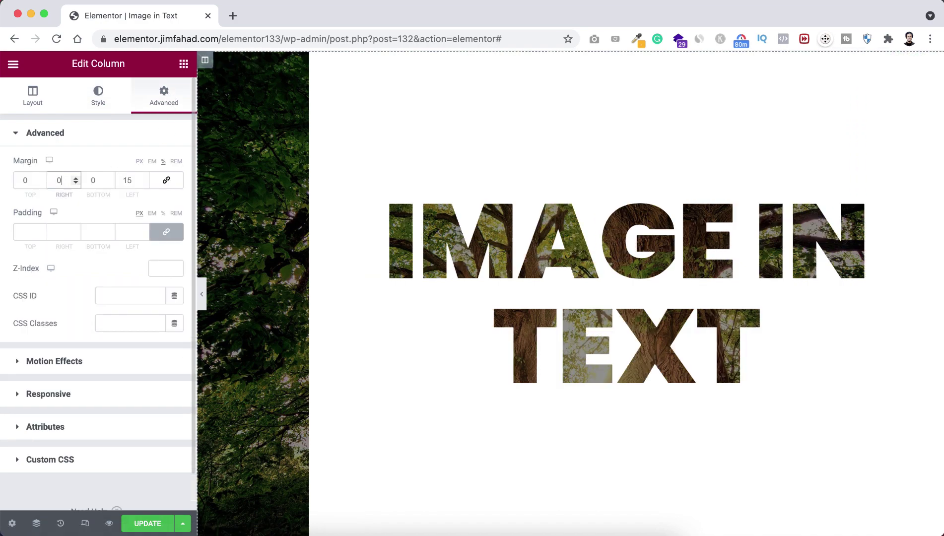
{"action": "key", "text": "Tab"}
{"action": "key", "text": "Tab"}
{"action": "type", "text": "0"}
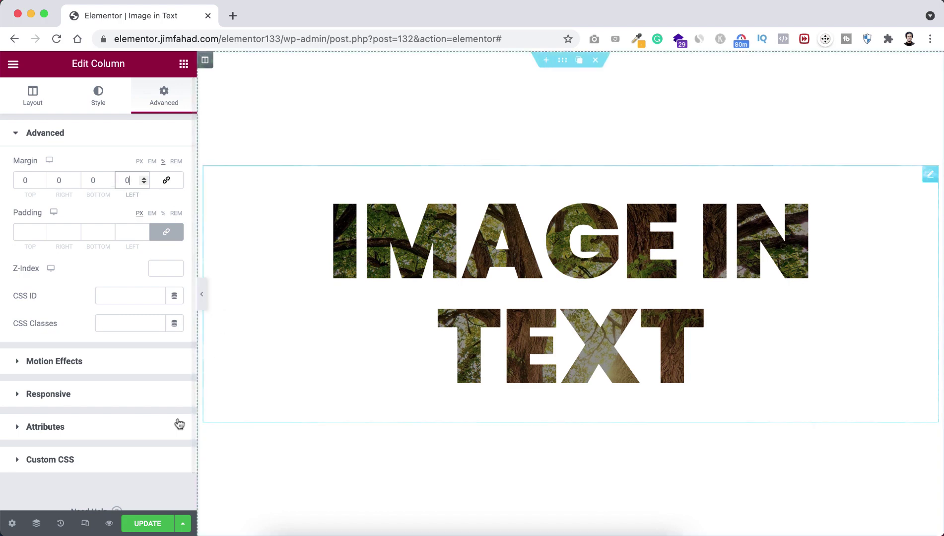
{"action": "left_click", "coordinate": [144, 527]}
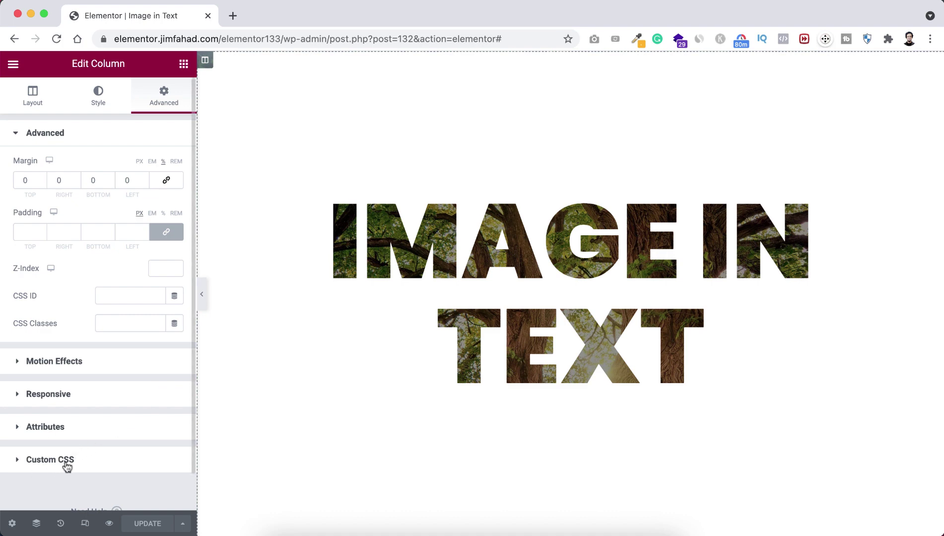
Step: Delete the mix-blend-mode rule from the column's Custom CSS
{"action": "left_click", "coordinate": [84, 464]}
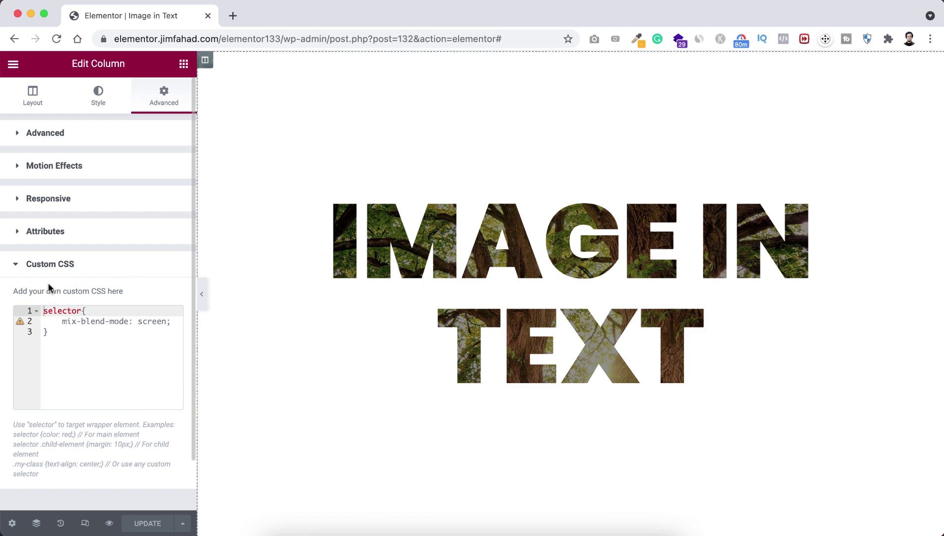
{"action": "left_click", "coordinate": [52, 333]}
{"action": "left_click_drag", "start_coordinate": [51, 334], "coordinate": [44, 308]}
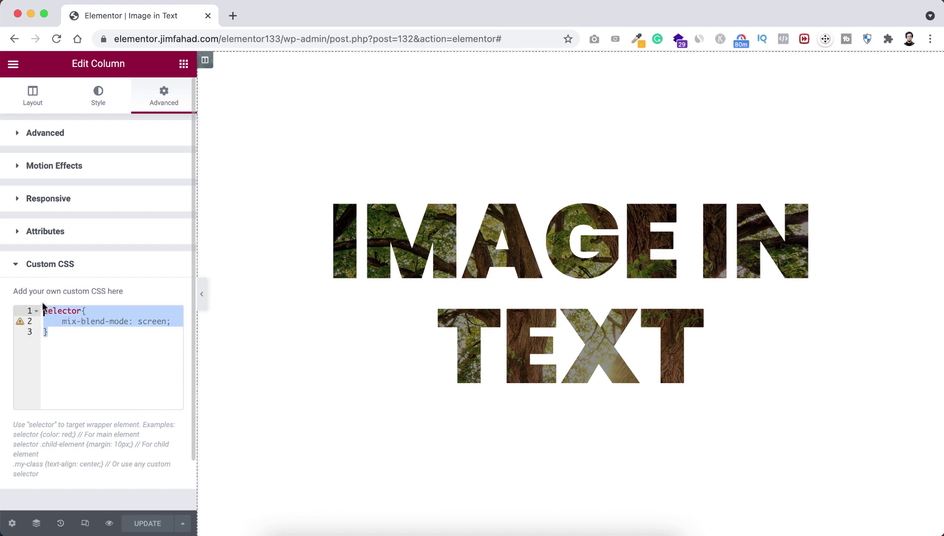
{"action": "key", "text": "BackSpace"}
{"action": "left_click", "coordinate": [91, 266]}
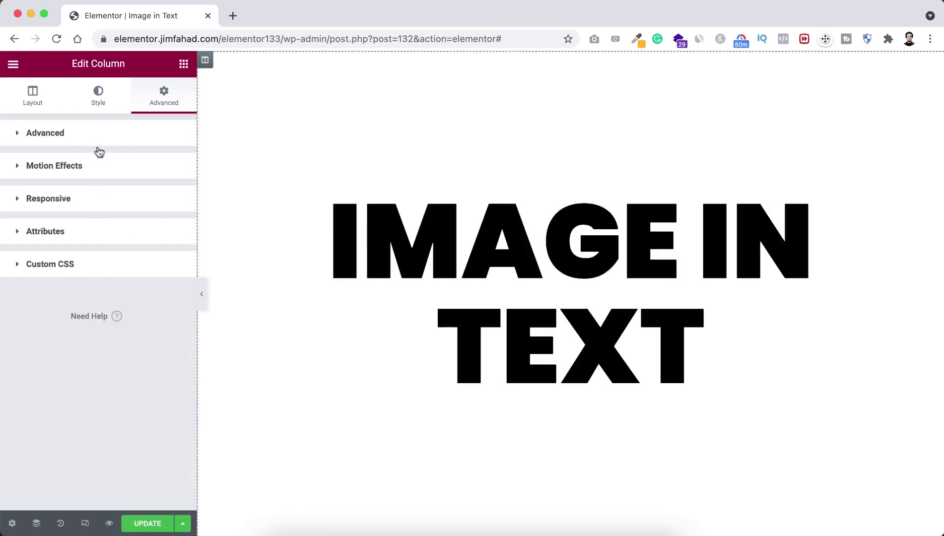
Step: Enter imageintext in the column's CSS Classes field under Advanced
{"action": "left_click", "coordinate": [146, 142]}
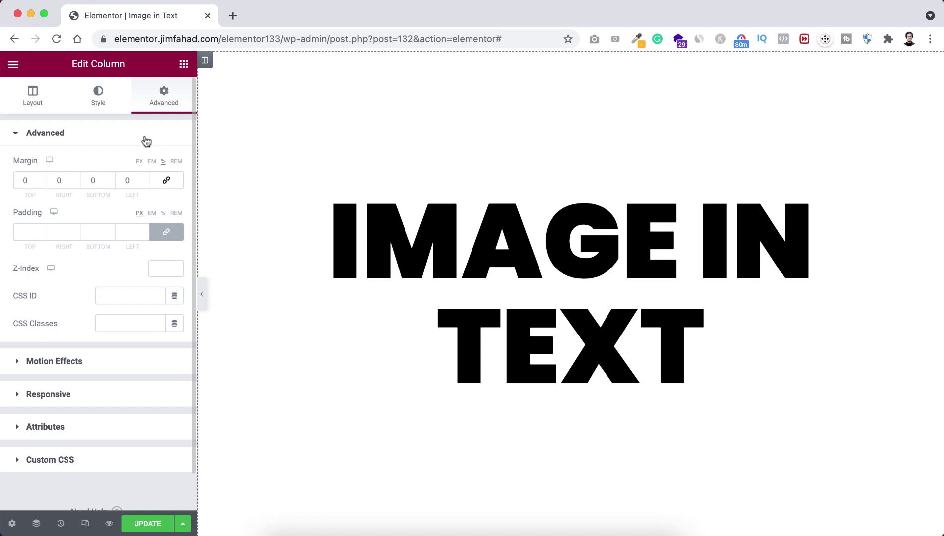
{"action": "mouse_move", "coordinate": [206, 66]}
{"action": "left_click", "coordinate": [109, 321]}
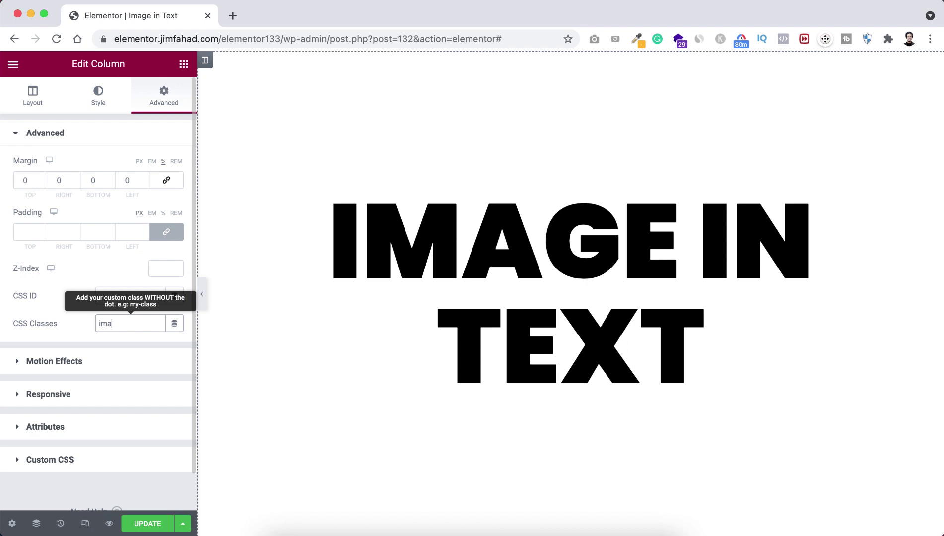
{"action": "type", "text": "imageintext"}
{"action": "key", "text": "super+a"}
{"action": "key", "text": "super+c"}
{"action": "left_click", "coordinate": [105, 276]}
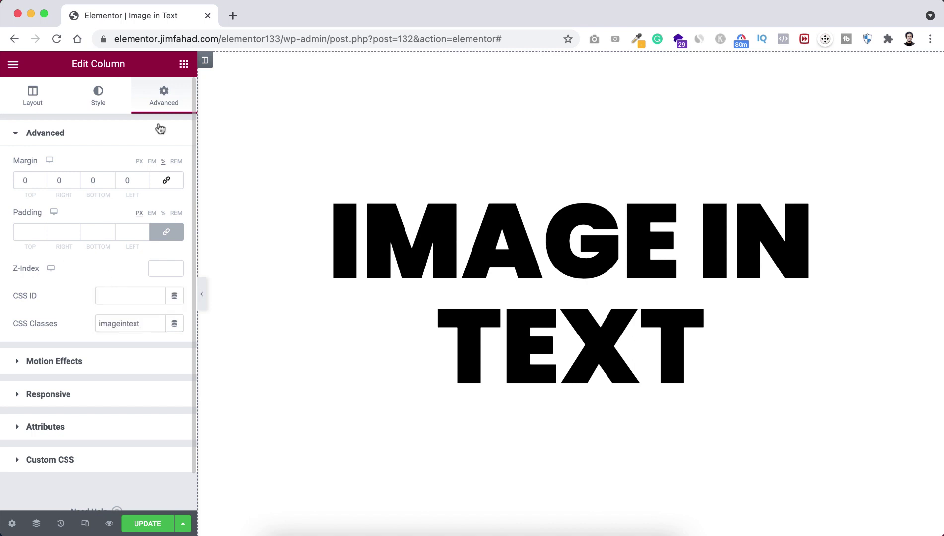
Step: Search the widgets for 'html' and drop an HTML widget above the heading
{"action": "left_click", "coordinate": [184, 64]}
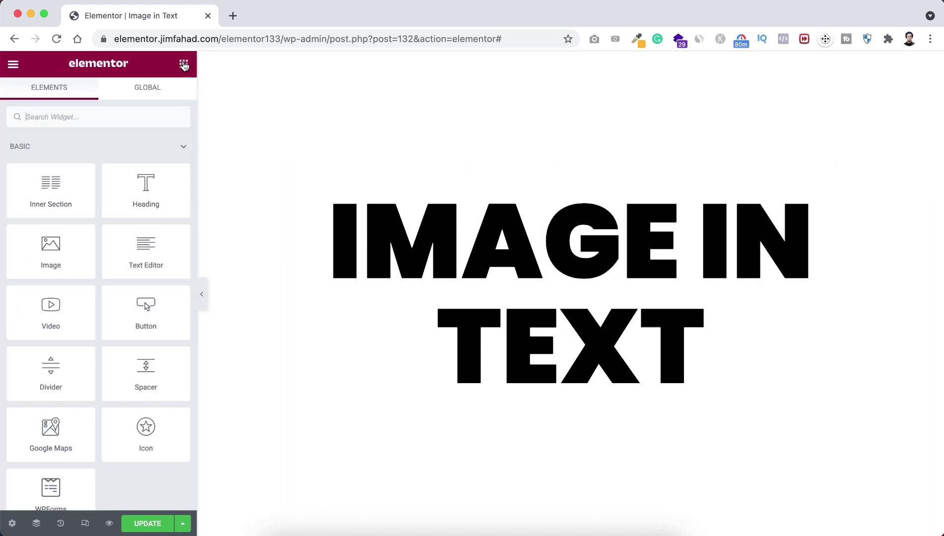
{"action": "left_click", "coordinate": [122, 112]}
{"action": "type", "text": "html"}
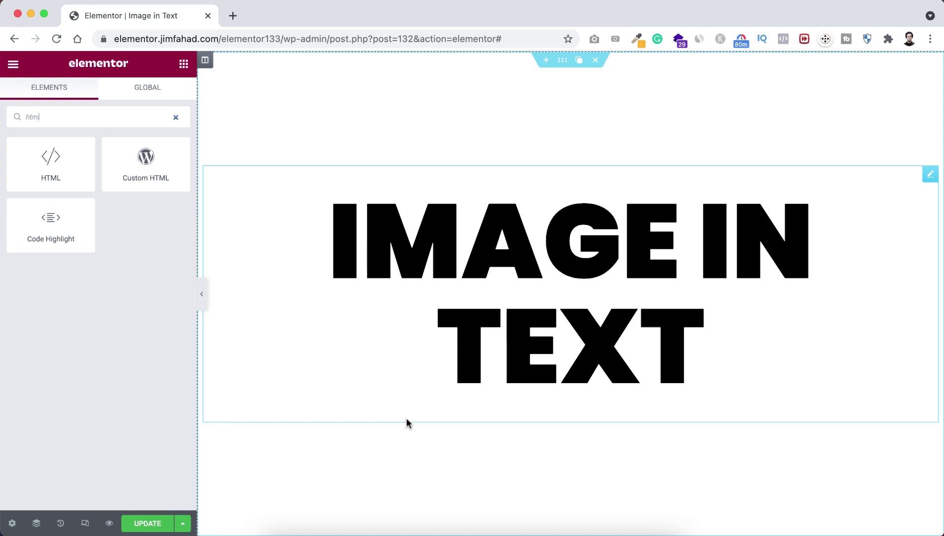
{"action": "left_click_drag", "start_coordinate": [47, 162], "coordinate": [535, 185]}
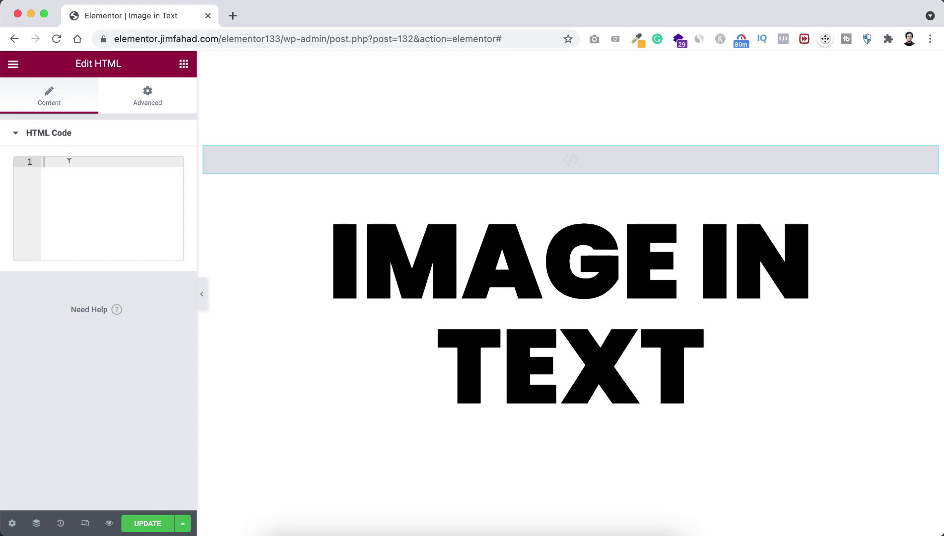
Step: Write a style block with the selector .imageintext > .elementor-element-populated
{"action": "type", "text": "<>"}
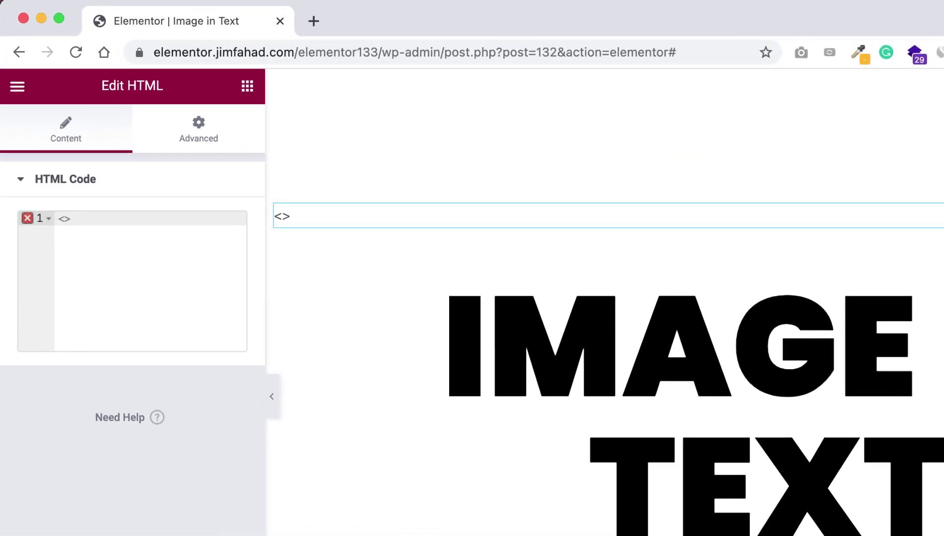
{"action": "type", "text": "style>"}
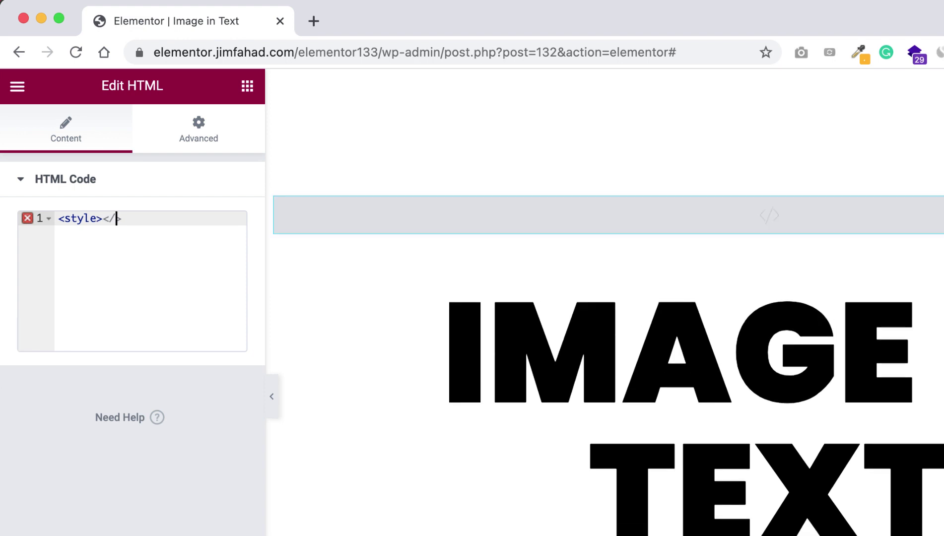
{"action": "type", "text": "style"}
{"action": "left_click", "coordinate": [103, 218]}
{"action": "key", "text": "Return"}
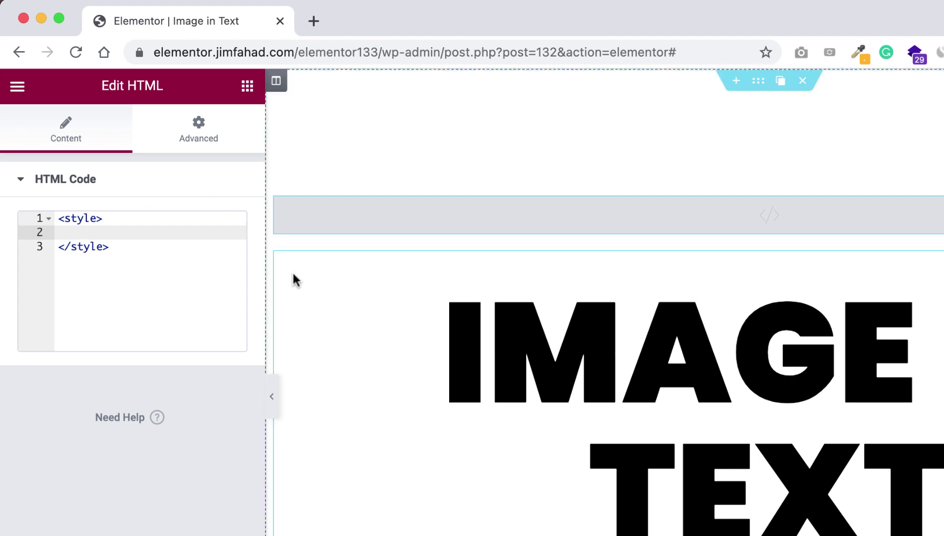
{"action": "key", "text": "super+v"}
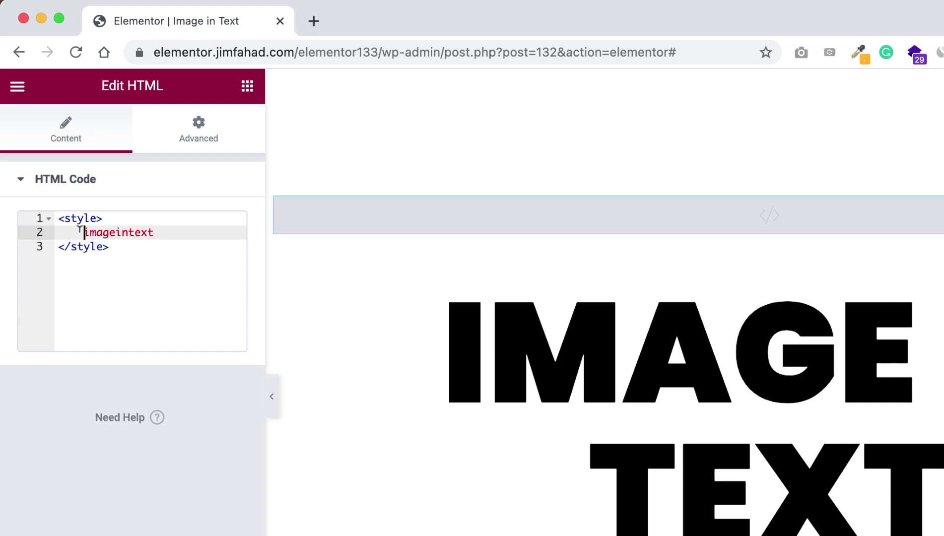
{"action": "type", "text": "."}
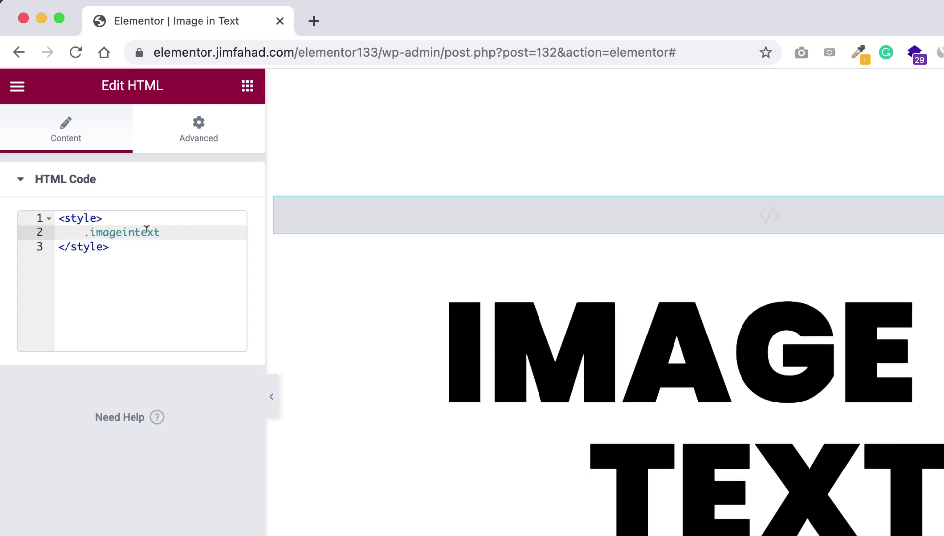
{"action": "left_click", "coordinate": [172, 228]}
{"action": "type", "text": "> ."}
{"action": "type", "text": ".elementor-element-populated"}
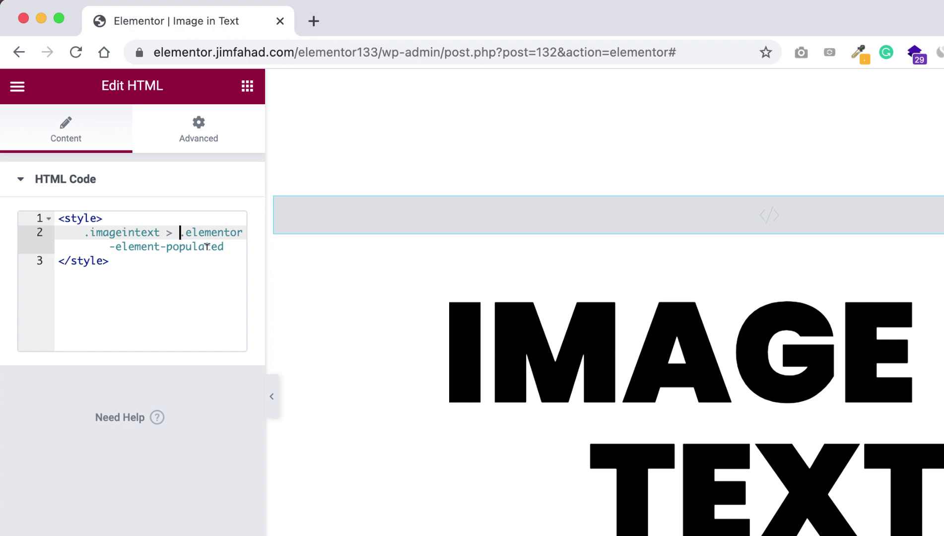
{"action": "left_click", "coordinate": [226, 247]}
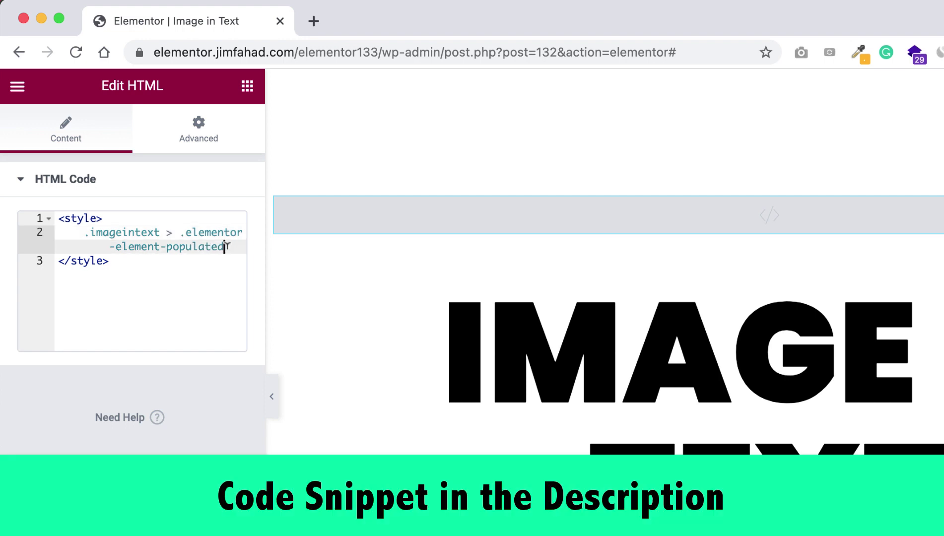
Step: Add the rule { mix-blend-mode: screen; } to that selector
{"action": "type", "text": "{"}
{"action": "key", "text": "Return"}
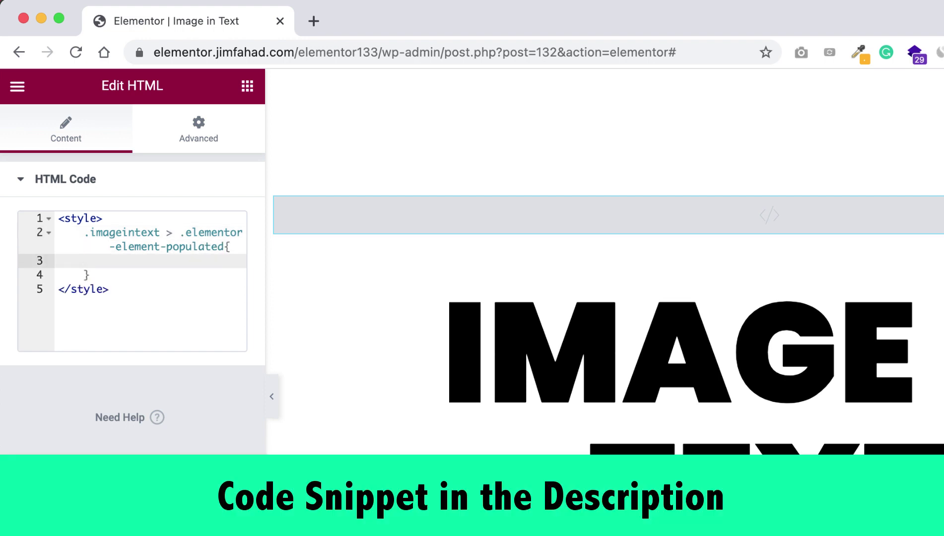
{"action": "type", "text": "mix"}
{"action": "key", "text": "Return"}
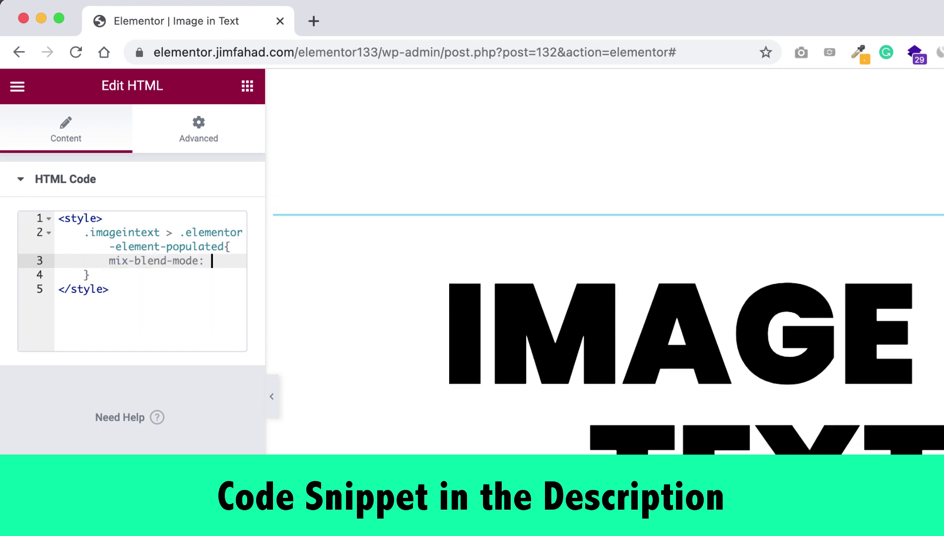
{"action": "type", "text": "screen;"}
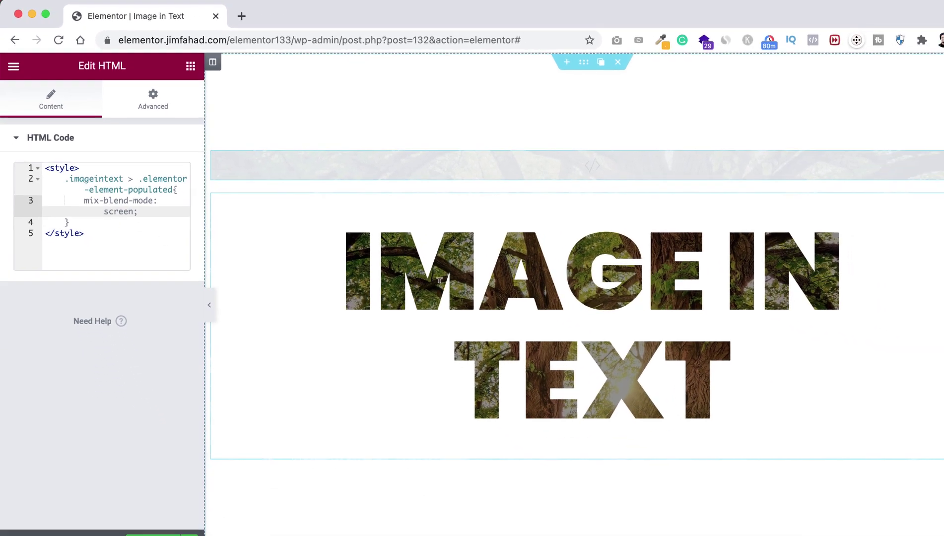
Step: Update the page and hide the editor sidebar to preview the tree-filled heading
{"action": "left_click", "coordinate": [148, 524]}
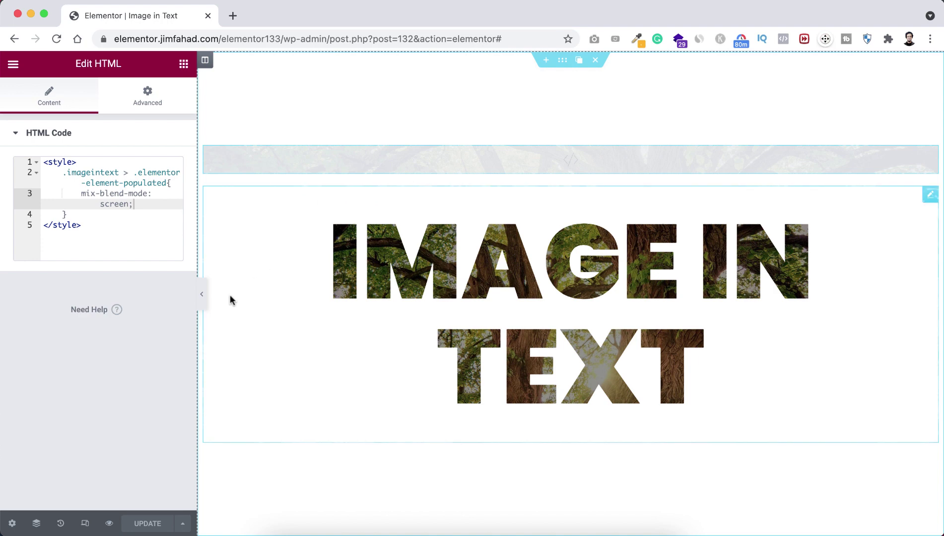
{"action": "left_click", "coordinate": [202, 296]}
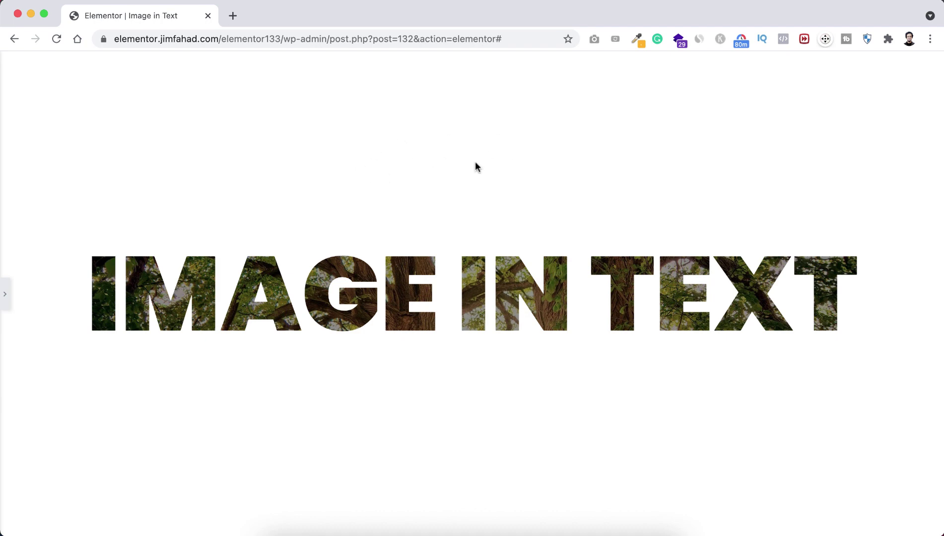
Step: Reopen the Edit HTML panel from the collapsed sidebar arrow on the left
{"action": "left_click", "coordinate": [4, 293]}
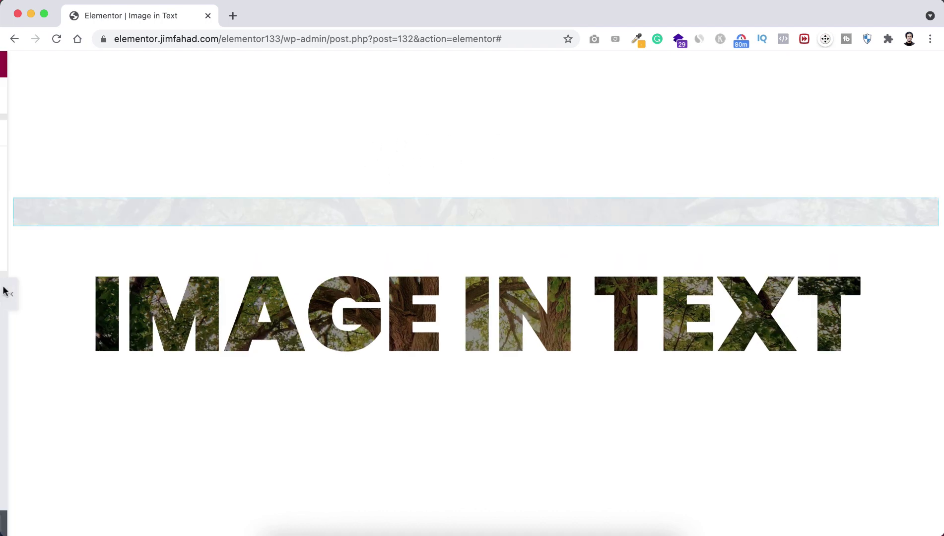